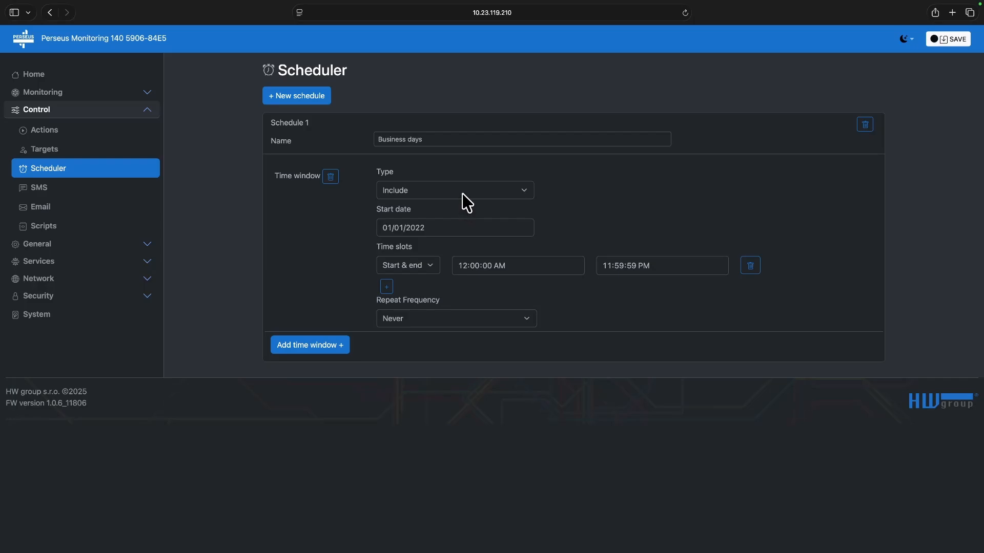
# - Keep the Business days time window type as Include and set its start date to 10/12/2025
pyautogui.click(463, 195)
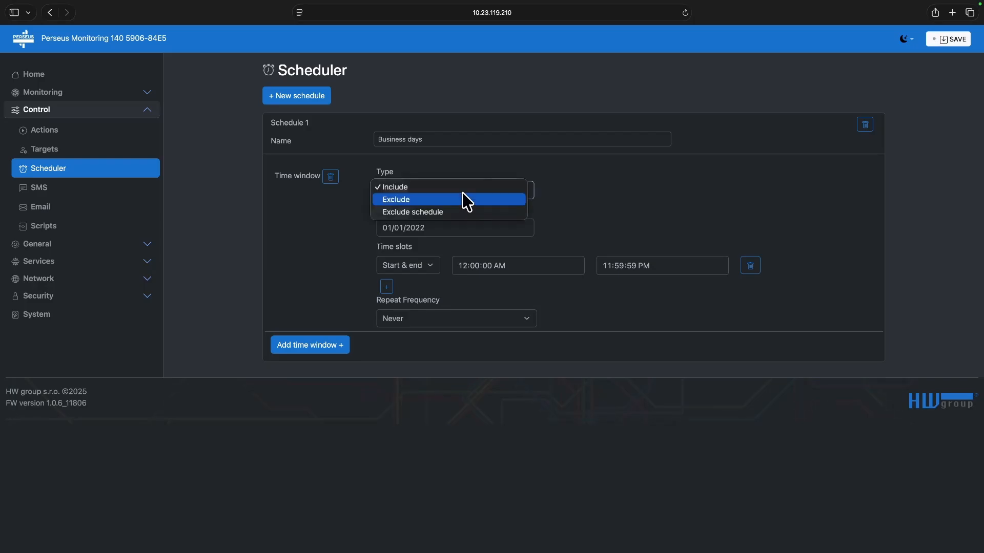
pyautogui.click(456, 191)
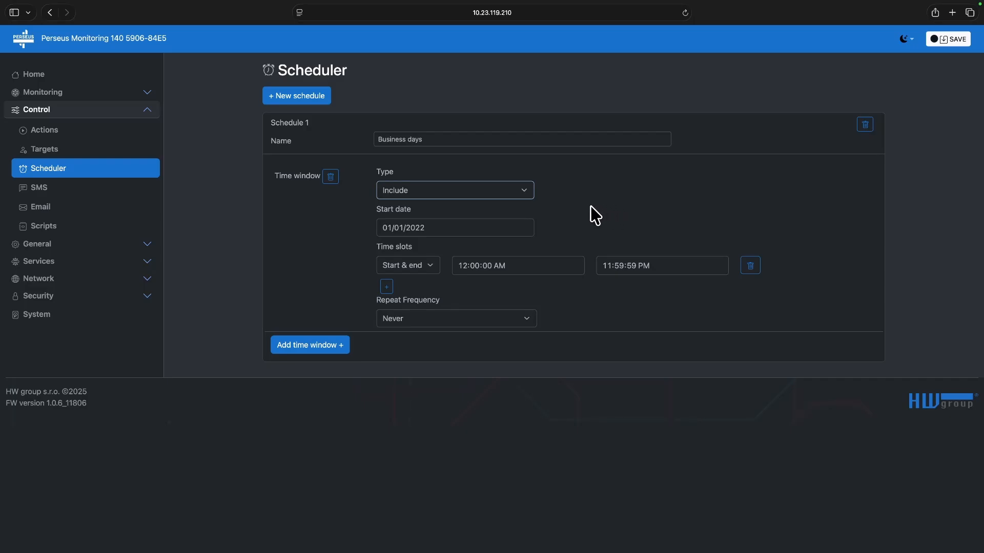
pyautogui.click(387, 228)
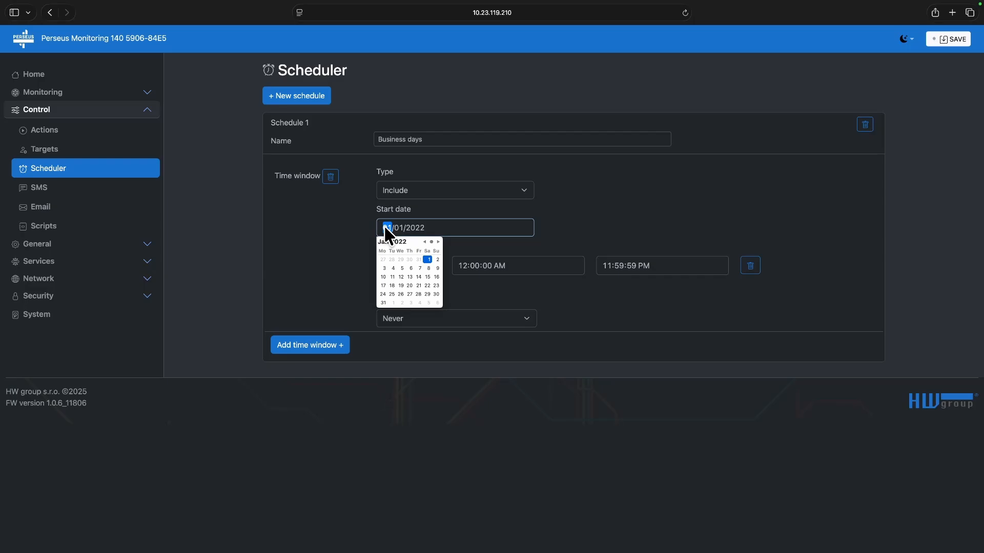
pyautogui.press('Right')
pyautogui.write('12')
pyautogui.press('Right')
pyautogui.write('2025')
pyautogui.click(556, 220)
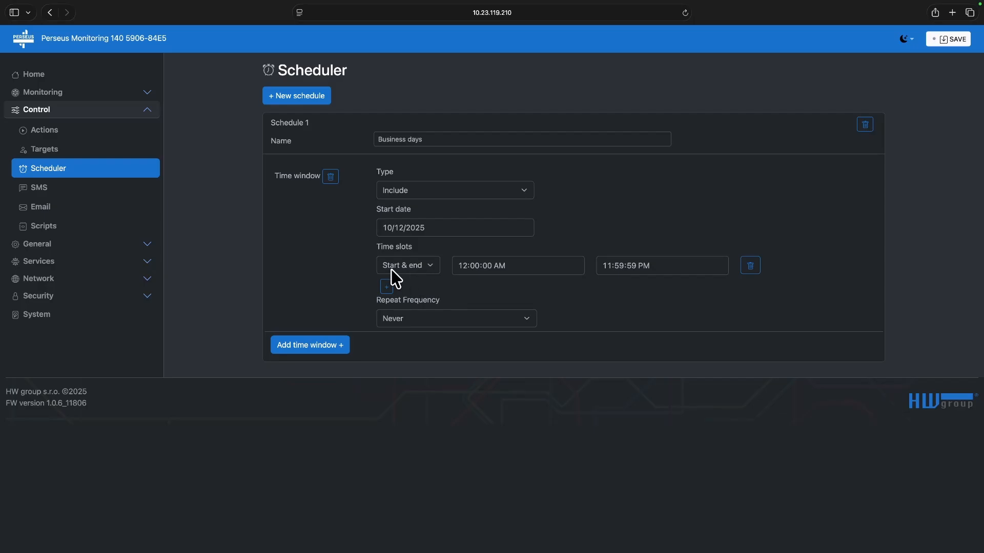
# - Set the Business days time slot to run from 08:00:00 AM to 04:00:00 PM
pyautogui.click(463, 266)
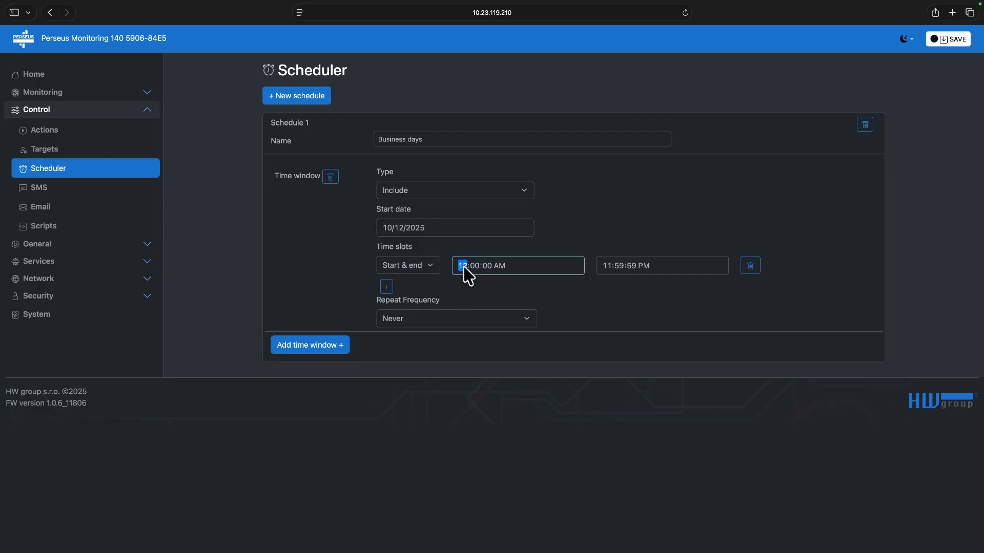
pyautogui.write('1')
pyautogui.press('Tab')
pyautogui.press('Tab')
pyautogui.click(609, 267)
pyautogui.write('4')
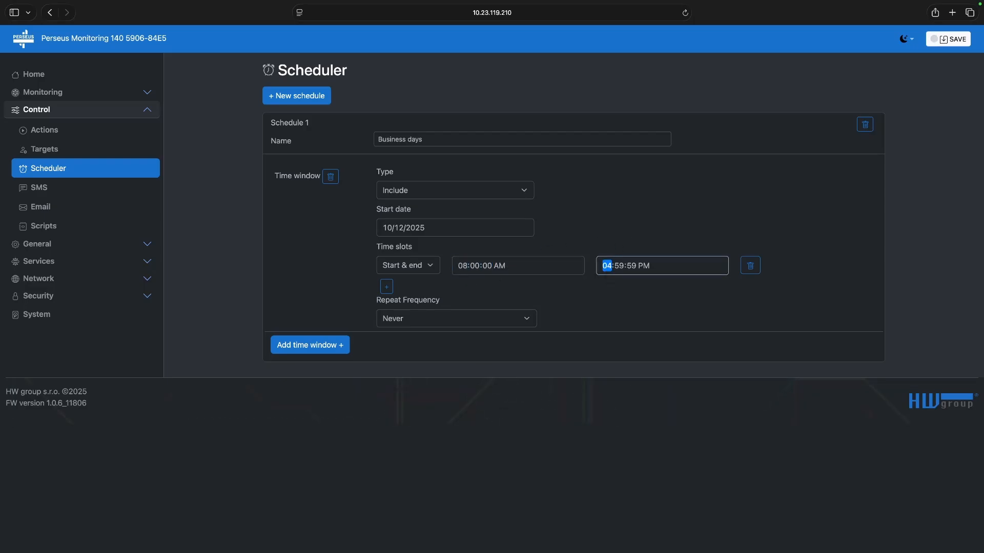
pyautogui.press('Tab')
pyautogui.write('0')
pyautogui.click(638, 241)
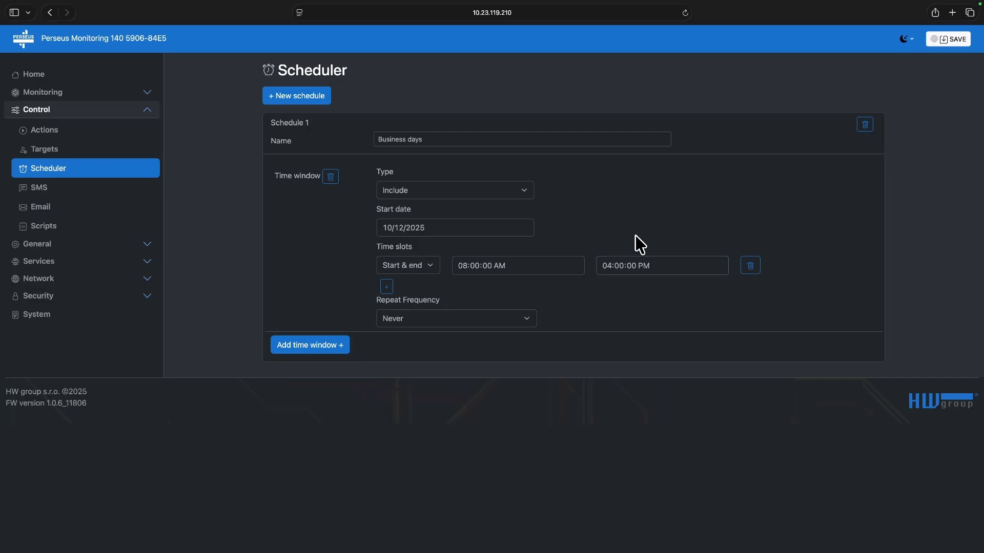
# - Repeat the Business days time window weekly on Monday through Friday
pyautogui.click(458, 320)
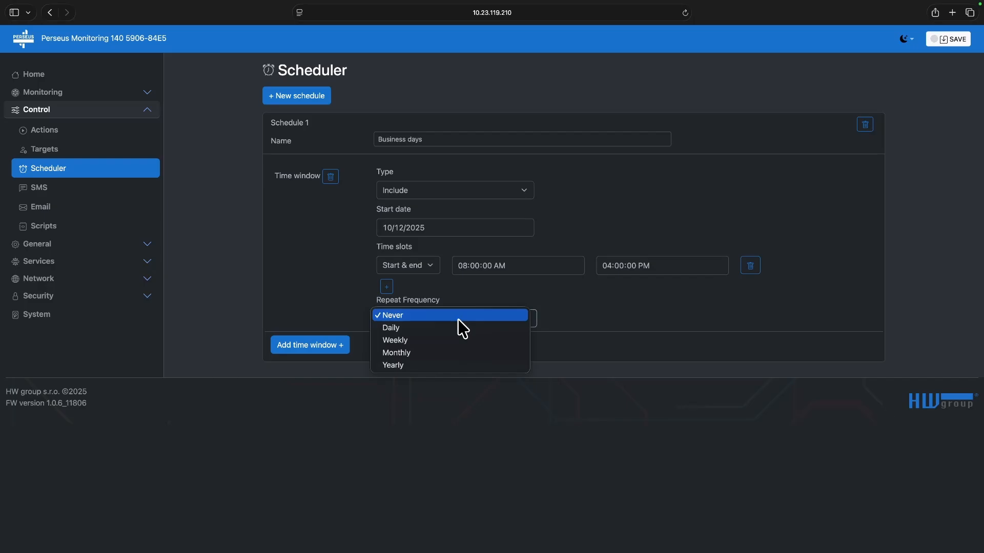
pyautogui.click(451, 338)
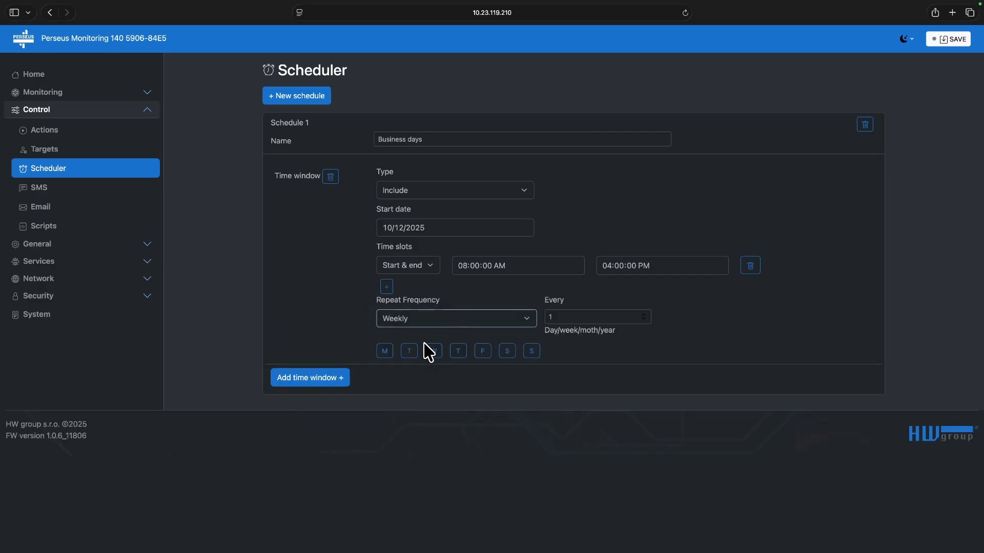
pyautogui.click(384, 351)
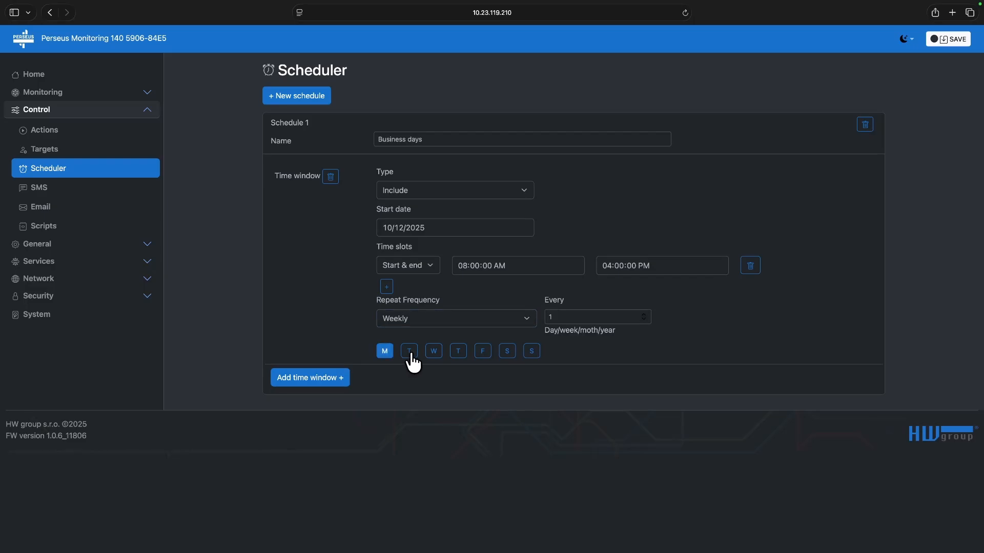
pyautogui.click(411, 355)
pyautogui.click(434, 354)
pyautogui.click(457, 354)
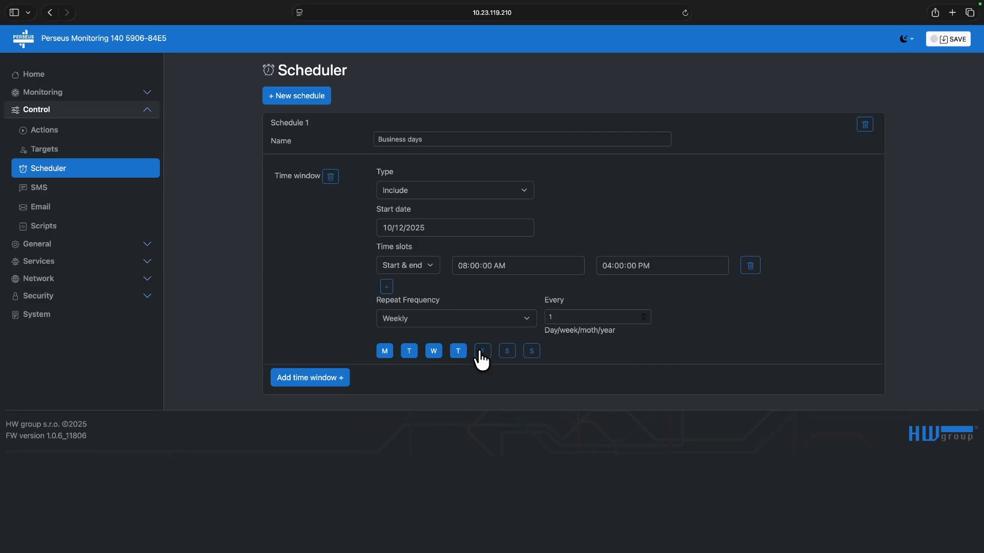
pyautogui.click(481, 353)
# - Add a second schedule and name it "Public holidays"
pyautogui.click(320, 99)
pyautogui.scroll(-3, 355, 325)
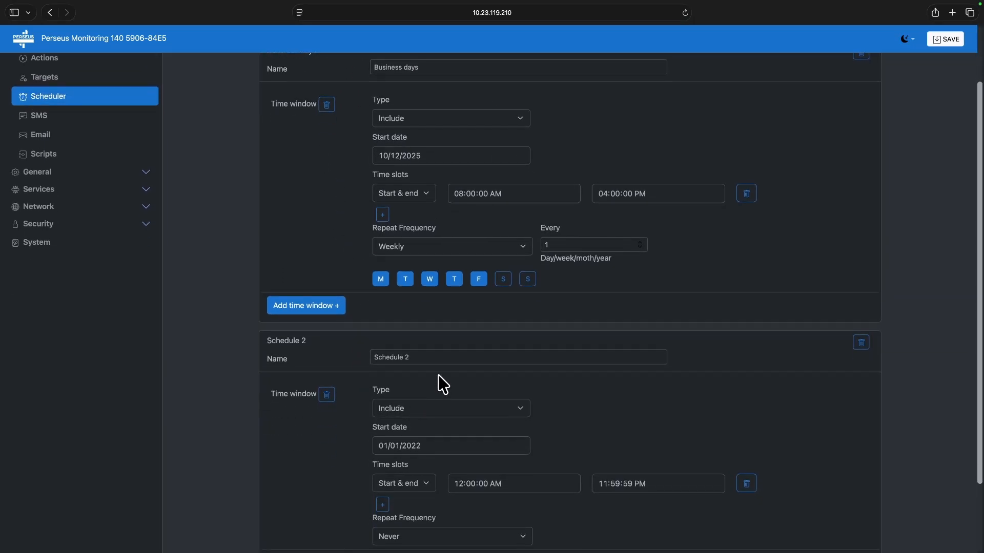
pyautogui.click(431, 361)
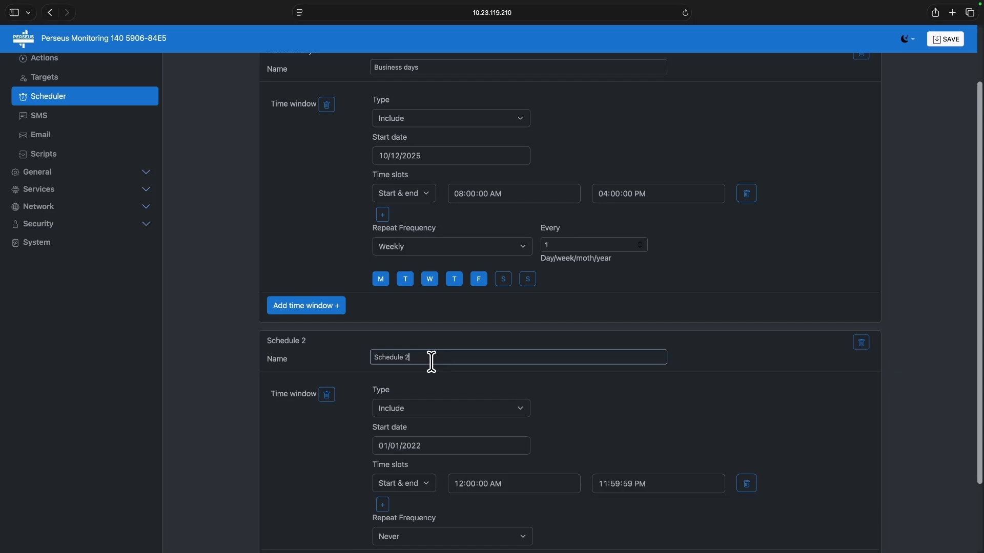
pyautogui.moveTo(415, 357); pyautogui.dragTo(376, 357)
pyautogui.write('Public holidays')
pyautogui.click(687, 386)
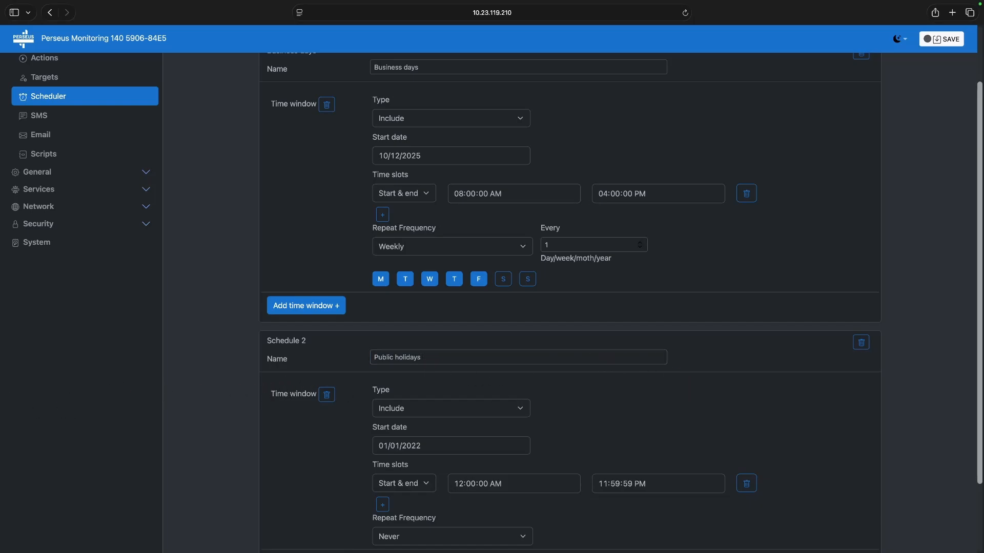
# - Set the Public holidays time window's start date to 10/28/2025 and its repeat frequency to Yearly
pyautogui.scroll(-1, 389, 410)
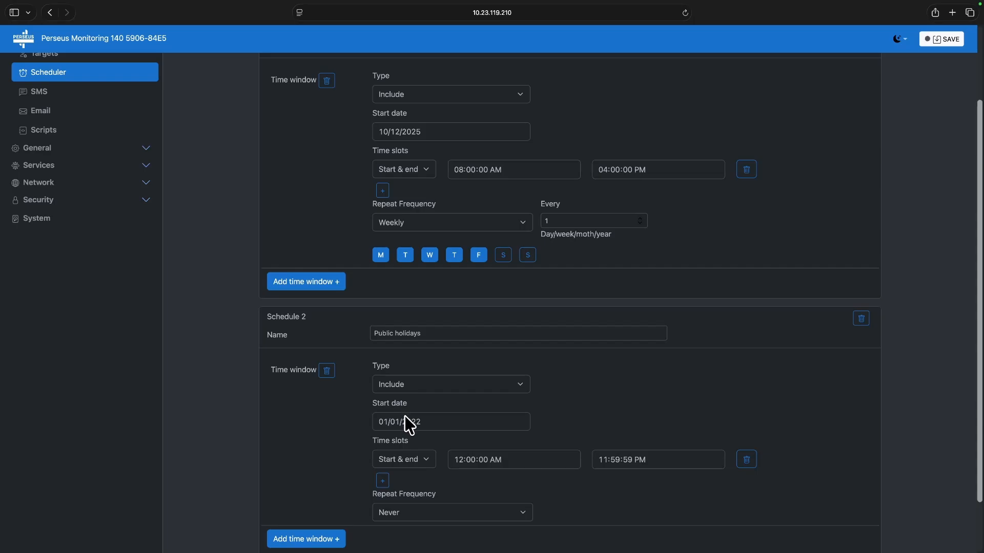
pyautogui.click(383, 424)
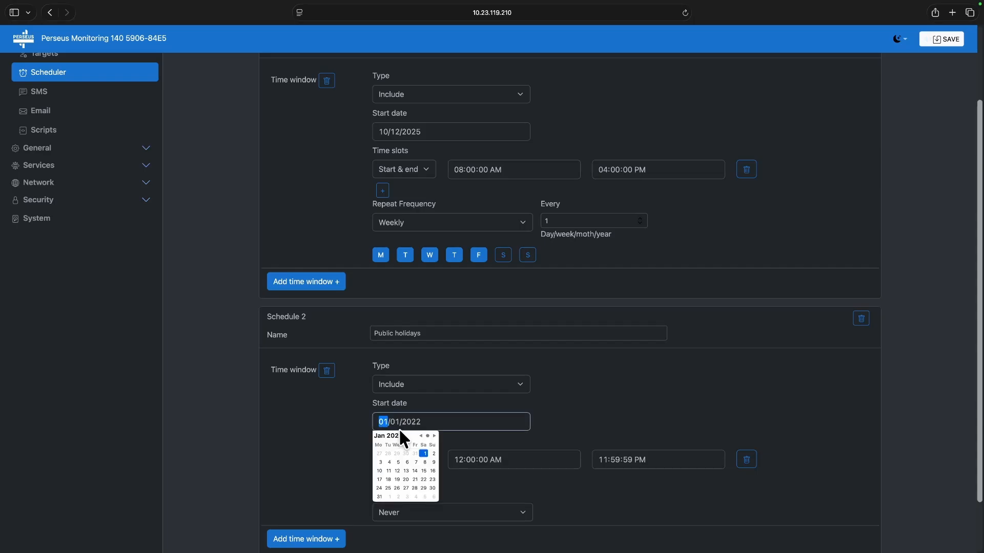
pyautogui.write('10/28/2025')
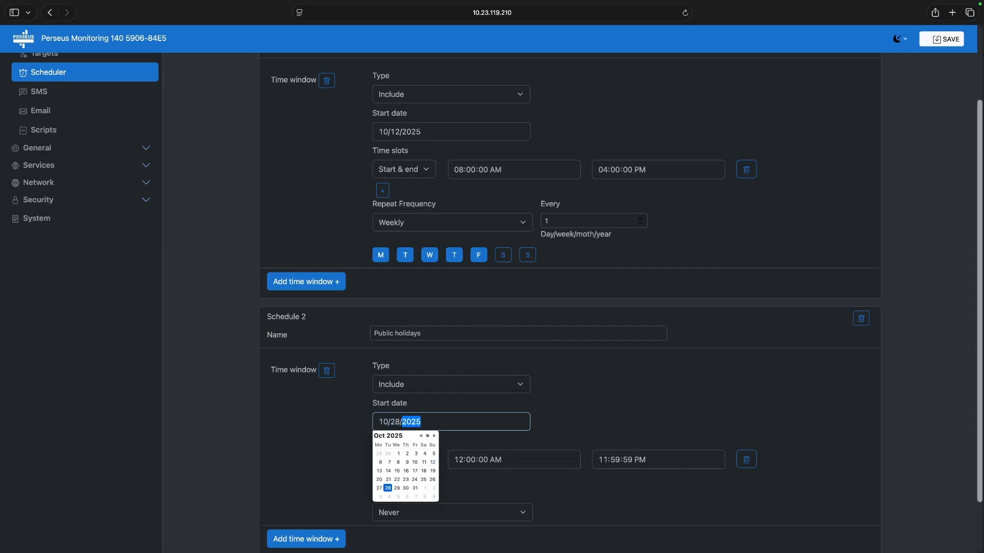
pyautogui.click(561, 402)
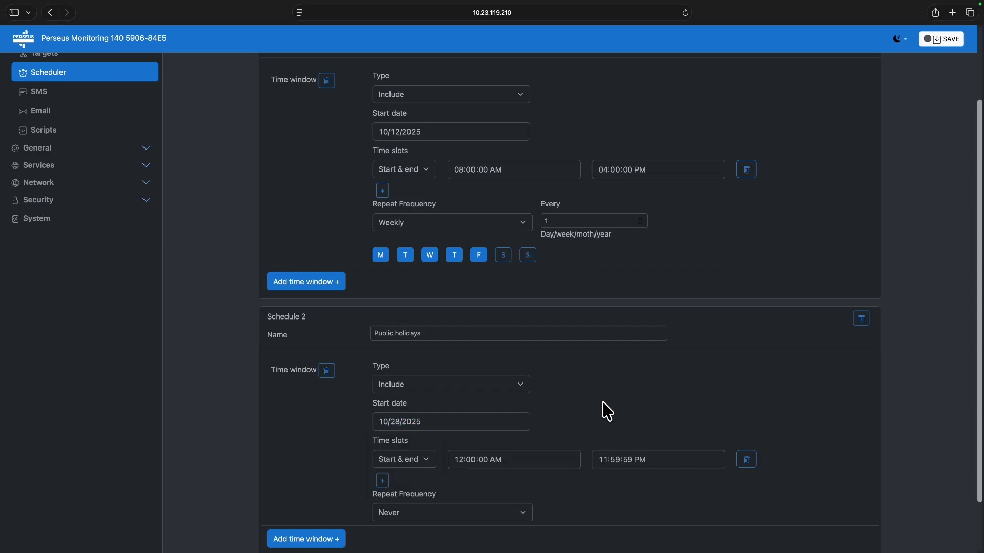
pyautogui.scroll(-1, 558, 412)
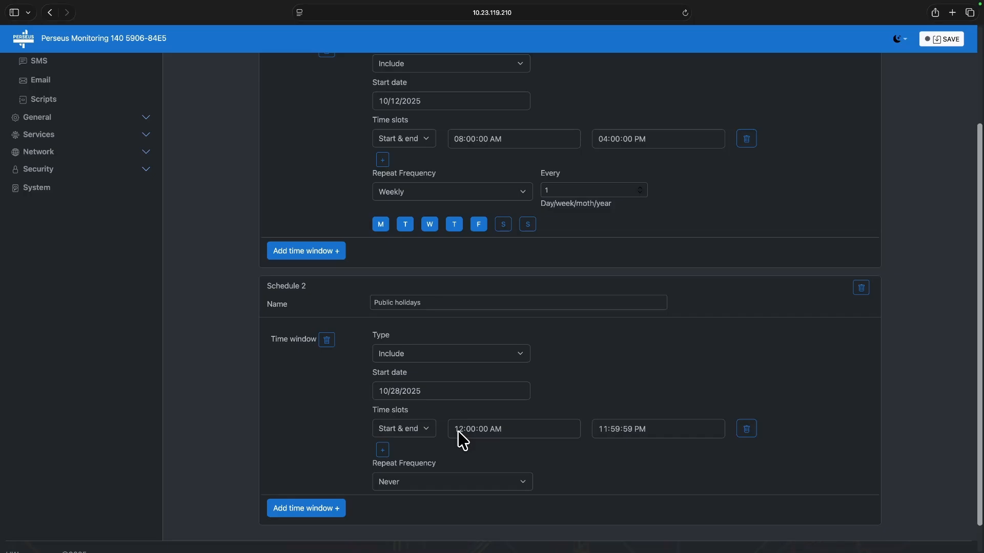
pyautogui.click(429, 479)
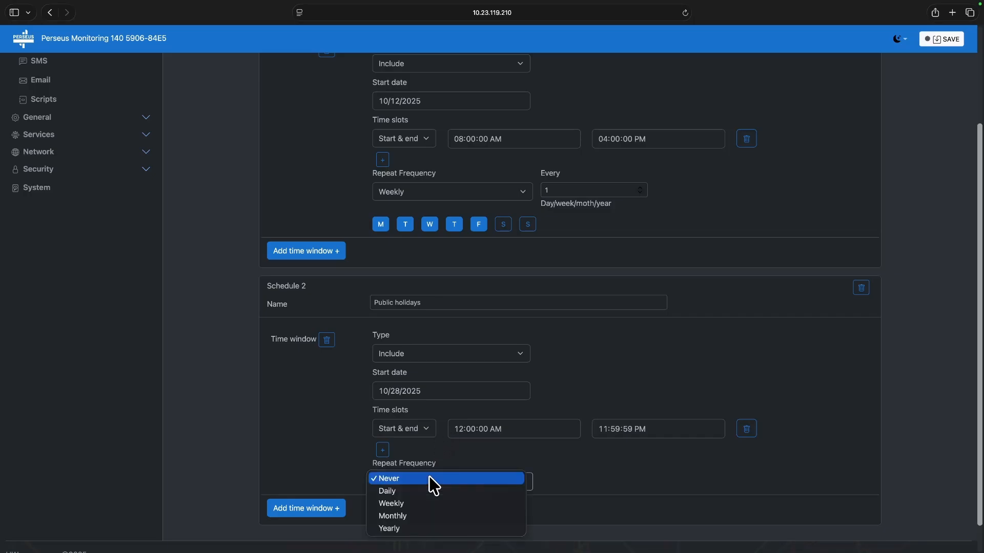
pyautogui.click(413, 528)
pyautogui.scroll(-2, 430, 428)
pyautogui.scroll(-2, 437, 424)
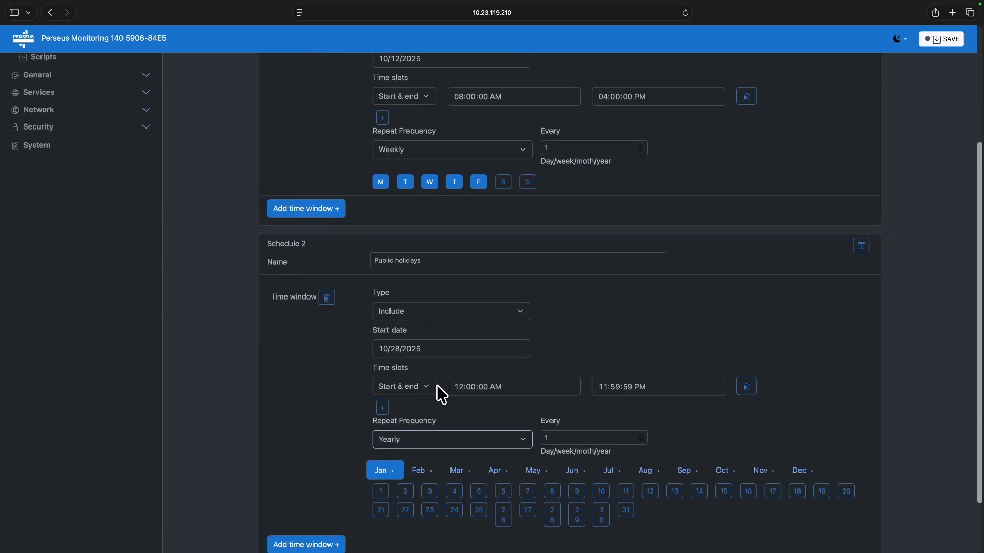
pyautogui.scroll(-1, 437, 361)
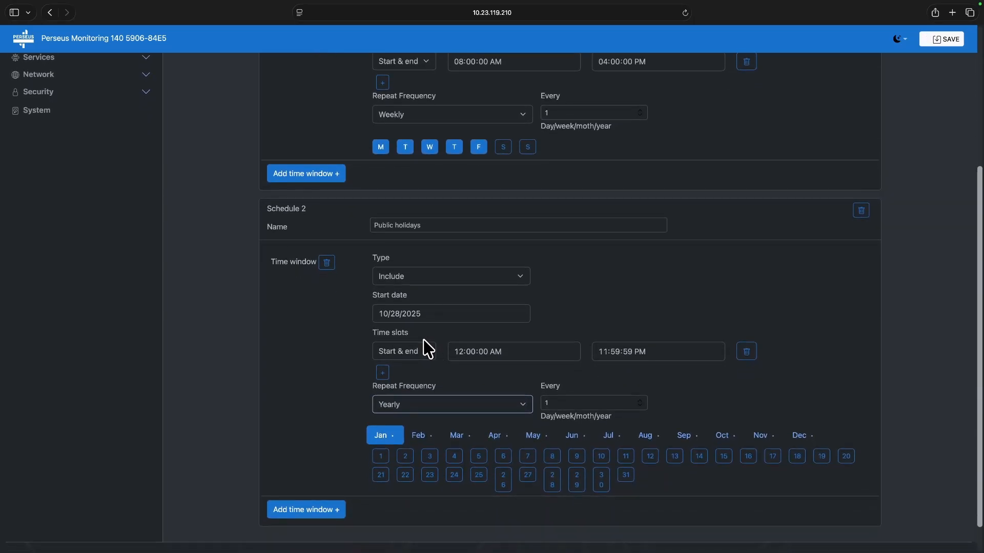
# - Mark January 1, May 8, July 5 and 6, October 28 and November 17 as the yearly Public holidays dates
pyautogui.click(385, 457)
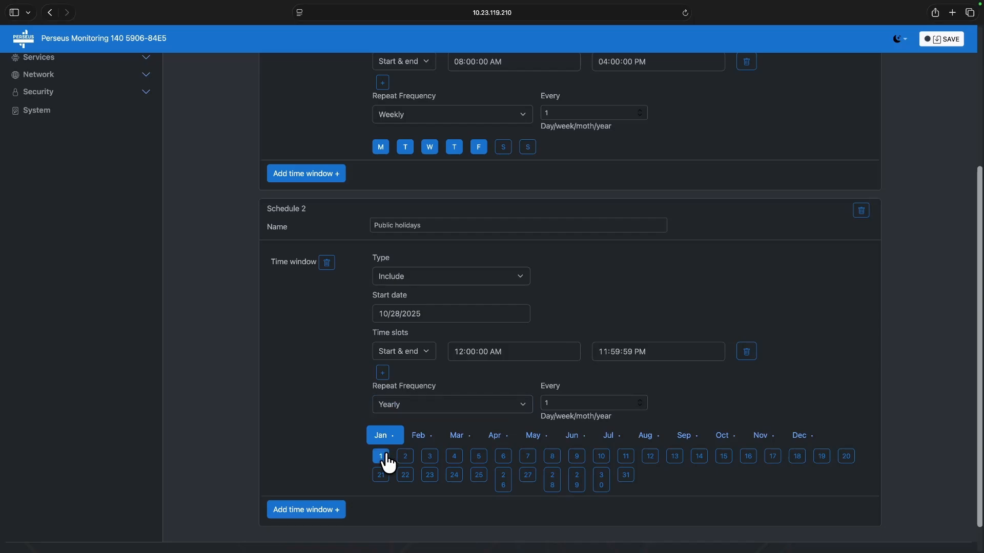
pyautogui.click(532, 435)
pyautogui.click(552, 457)
pyautogui.click(608, 435)
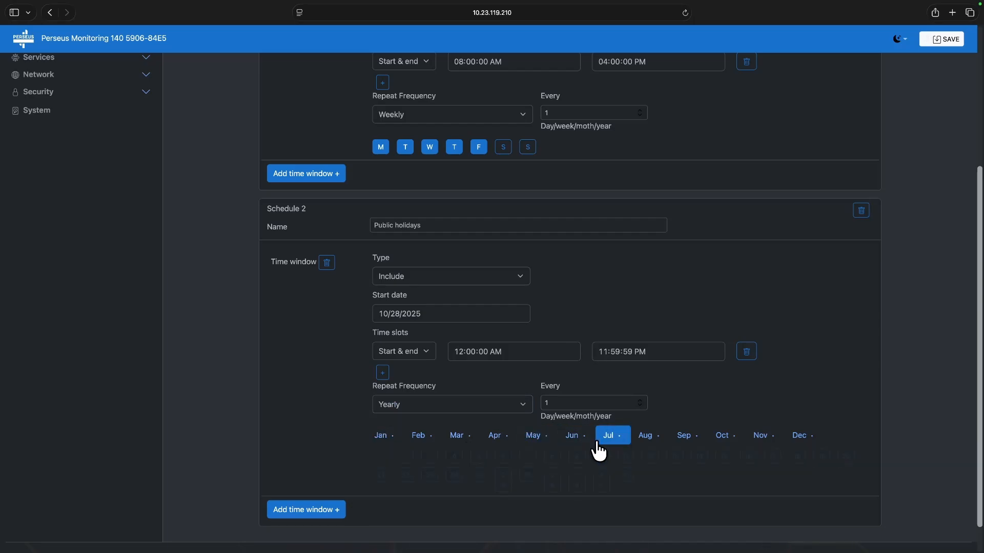
pyautogui.click(486, 459)
pyautogui.click(503, 457)
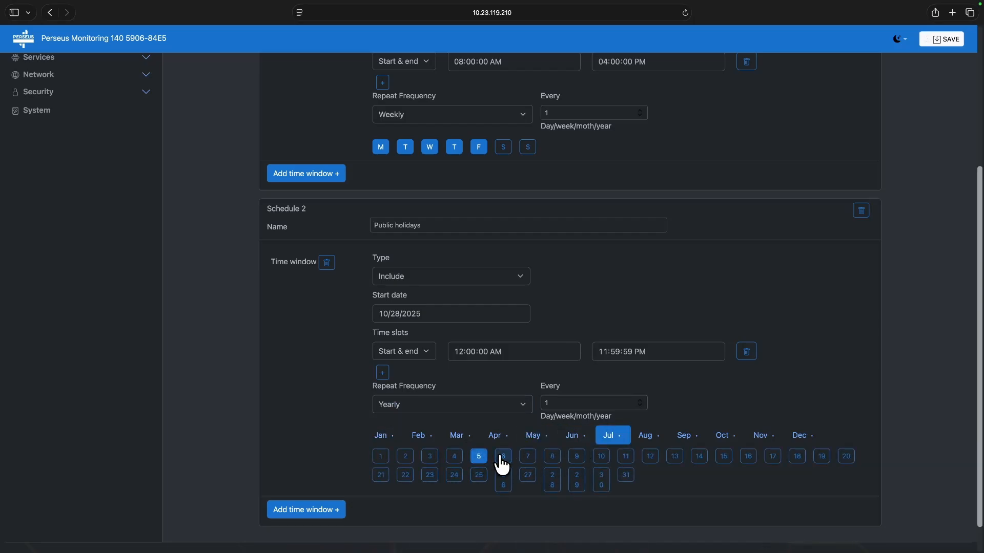
pyautogui.click(688, 436)
pyautogui.click(722, 436)
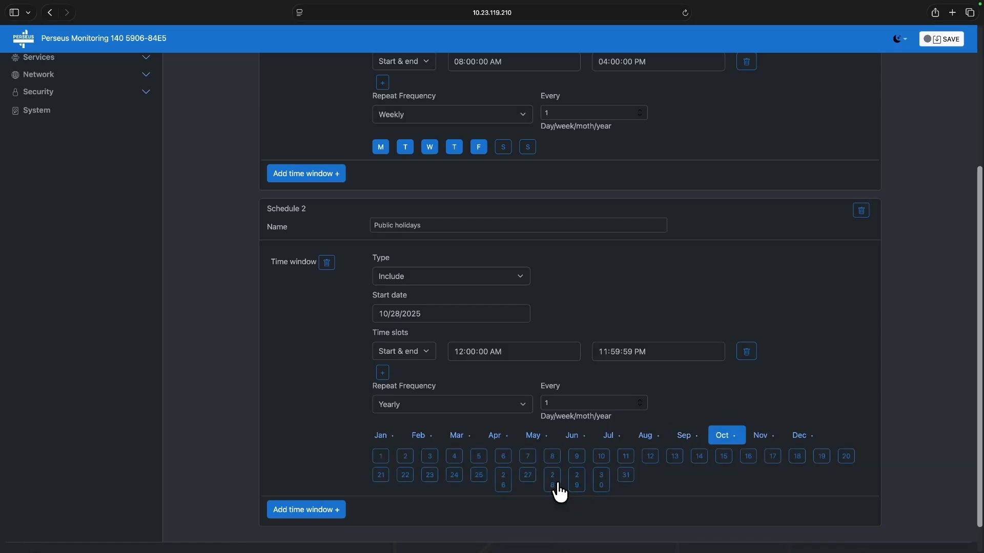
pyautogui.click(557, 487)
pyautogui.click(763, 436)
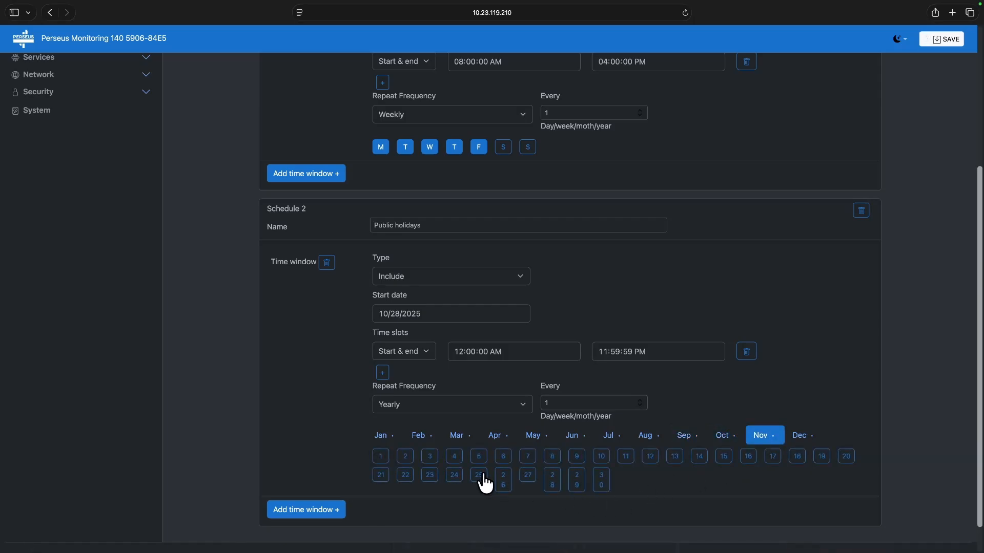
pyautogui.click(772, 457)
# - Add a time window to Business days of type Exclude schedule for Public holidays, and save the scheduler settings
pyautogui.scroll(-2, 771, 463)
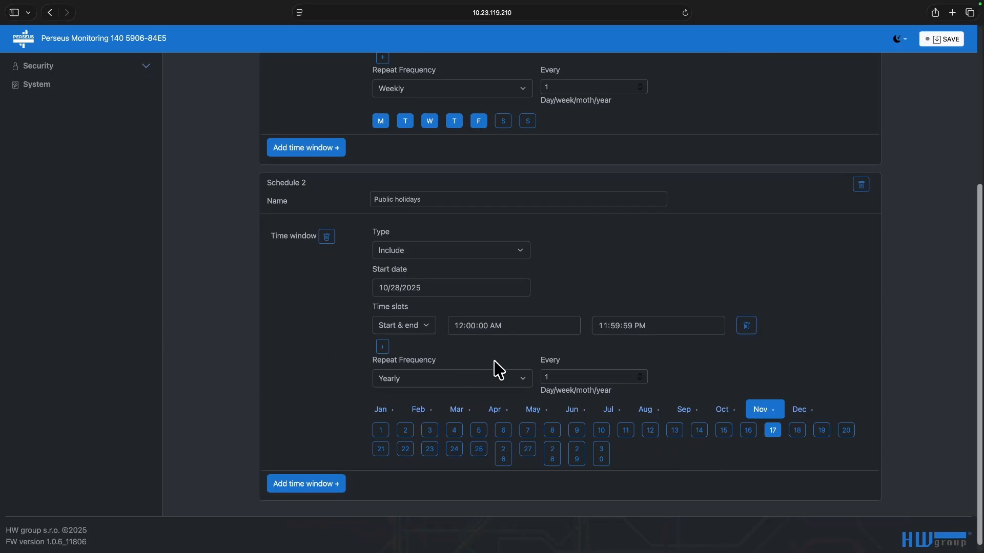
pyautogui.scroll(2, 496, 369)
pyautogui.scroll(5, 512, 368)
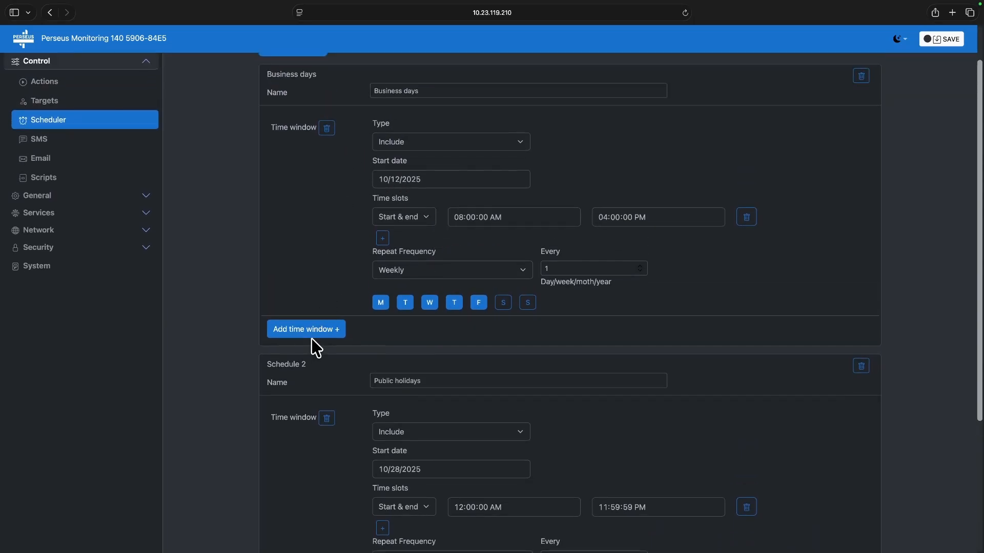
pyautogui.click(314, 334)
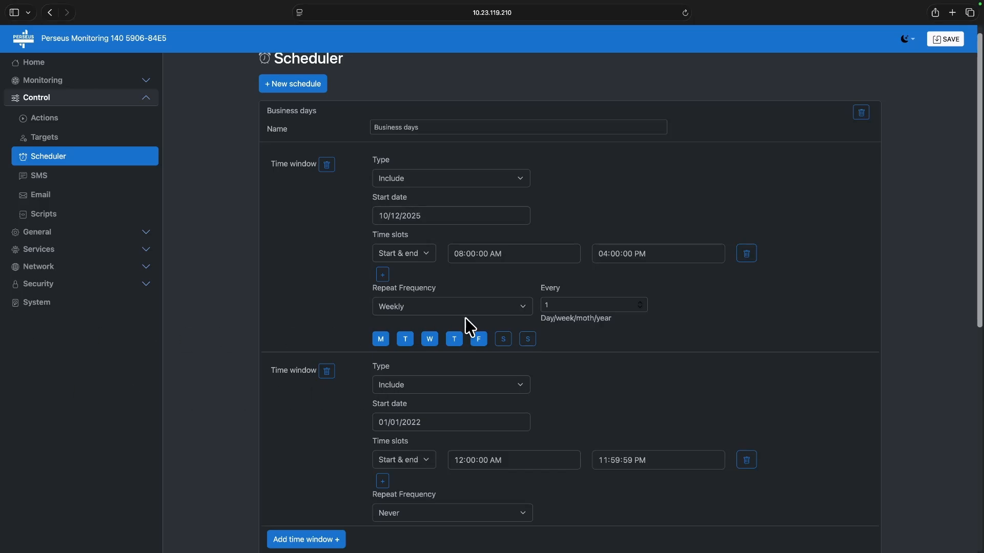
pyautogui.click(450, 388)
pyautogui.click(438, 407)
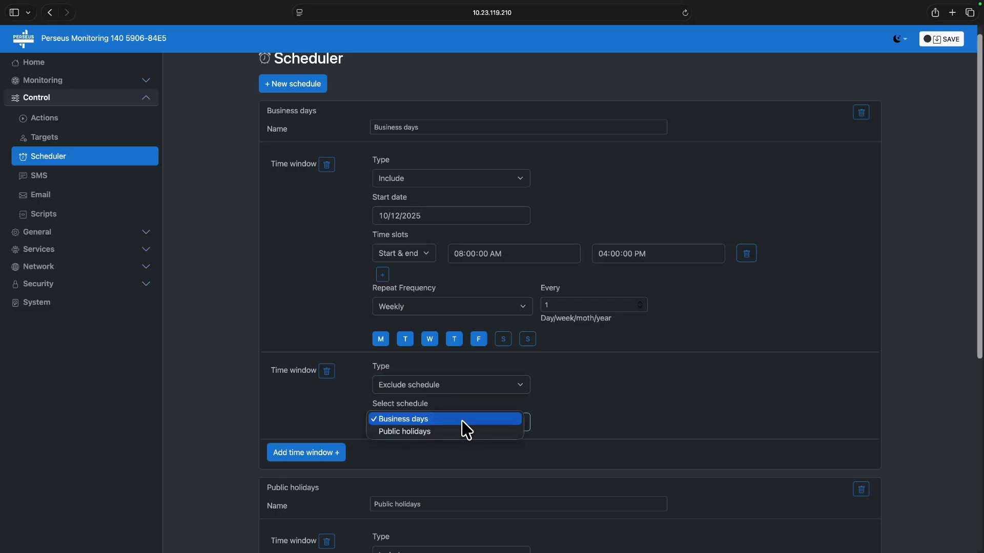
pyautogui.click(458, 433)
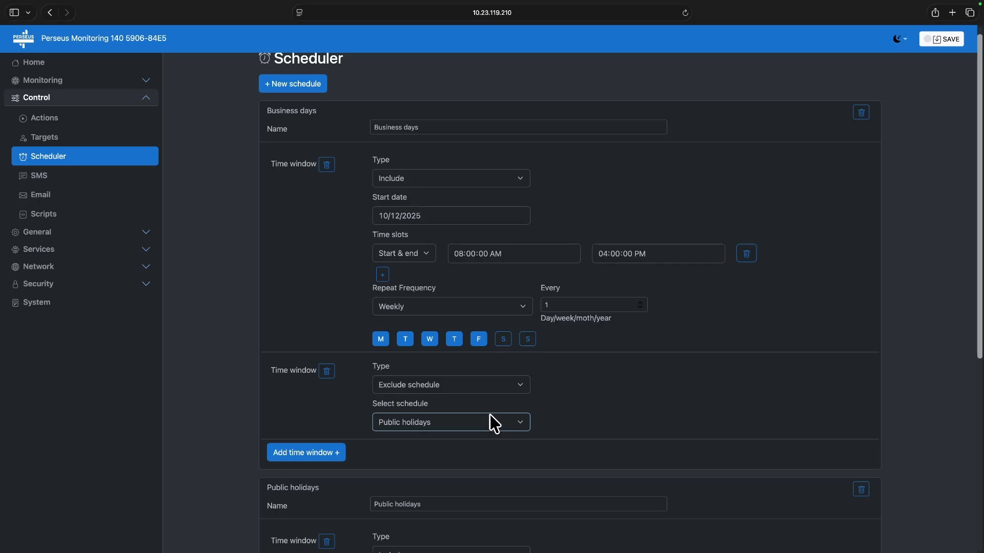
pyautogui.click(940, 45)
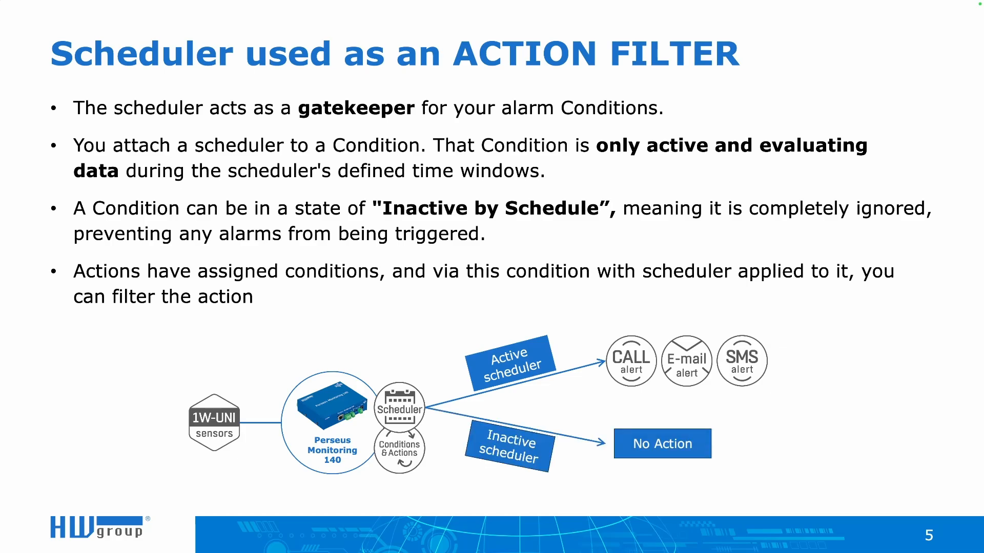
# - Switch from the slides back to the Perseus web interface and open the monitoring Conditions page
pyautogui.hotkey('ctrl', 'Right')
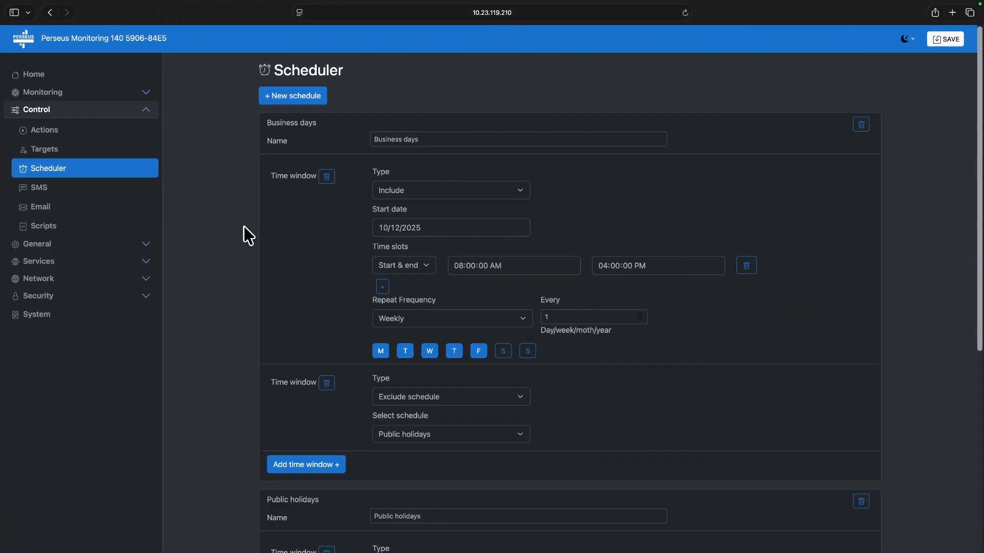
pyautogui.click(134, 95)
pyautogui.click(80, 149)
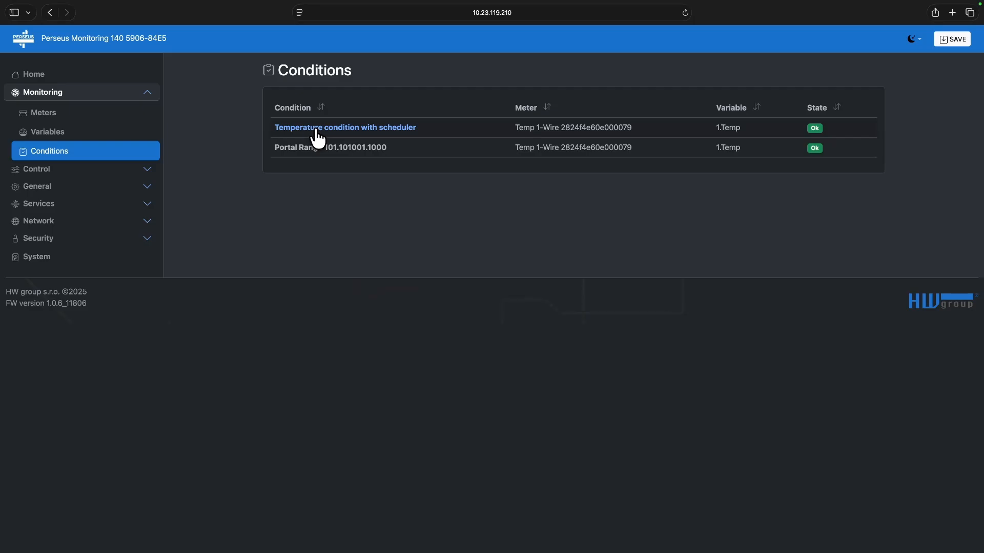
# - Set the schedule of Temperature condition with scheduler to be active on Business days, and save the condition
pyautogui.click(318, 134)
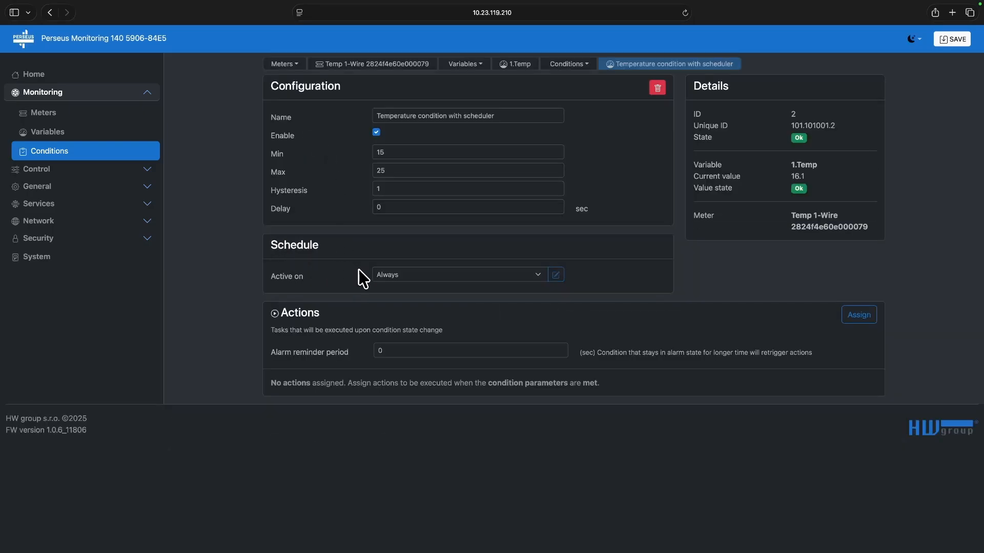
pyautogui.click(382, 274)
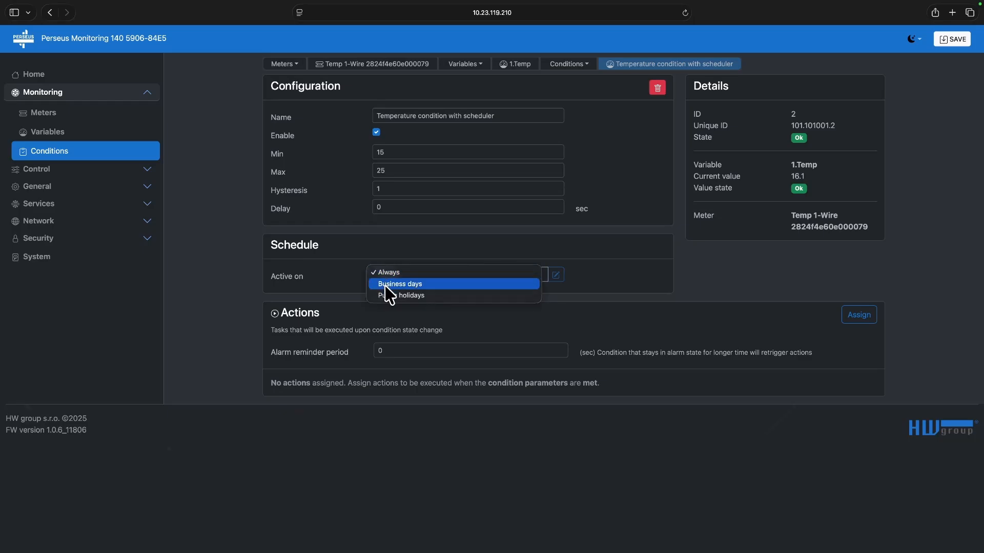
pyautogui.click(381, 285)
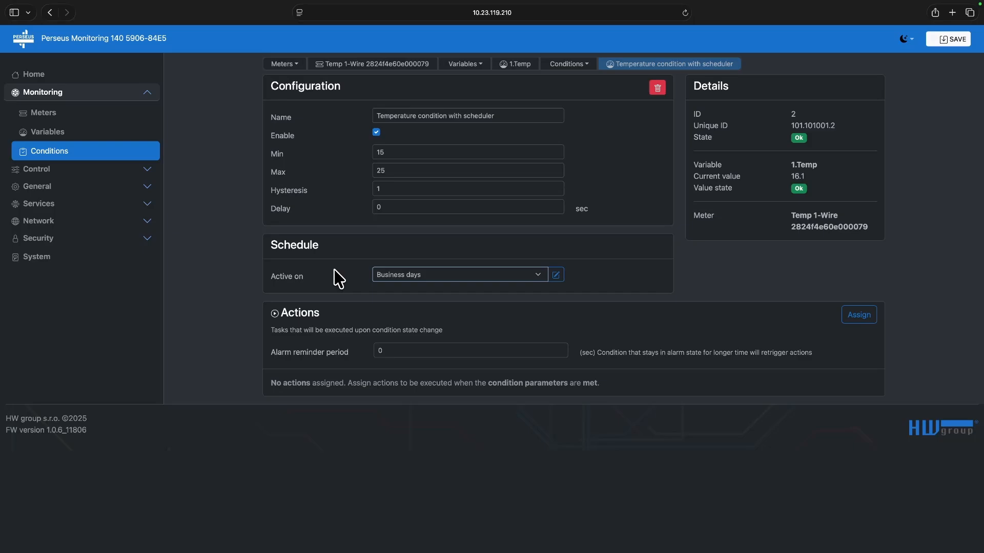
pyautogui.click(947, 40)
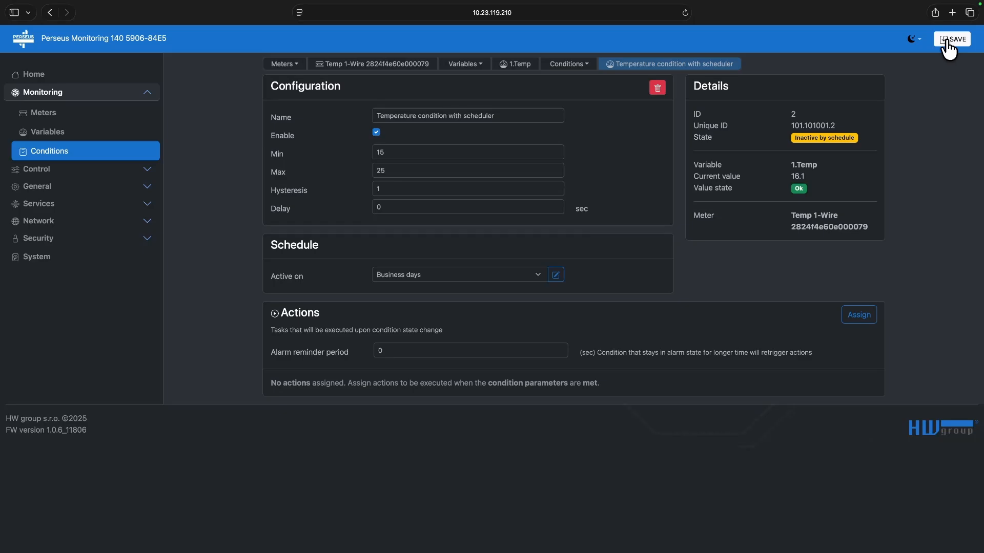
# - Create a new control action of type Email named "Email alert scheduler"
pyautogui.click(81, 169)
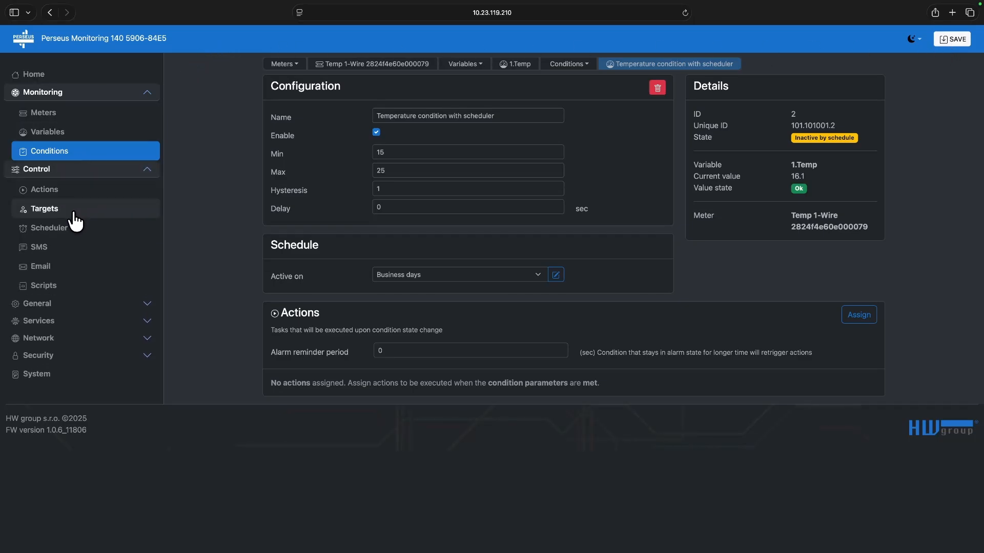
pyautogui.click(74, 191)
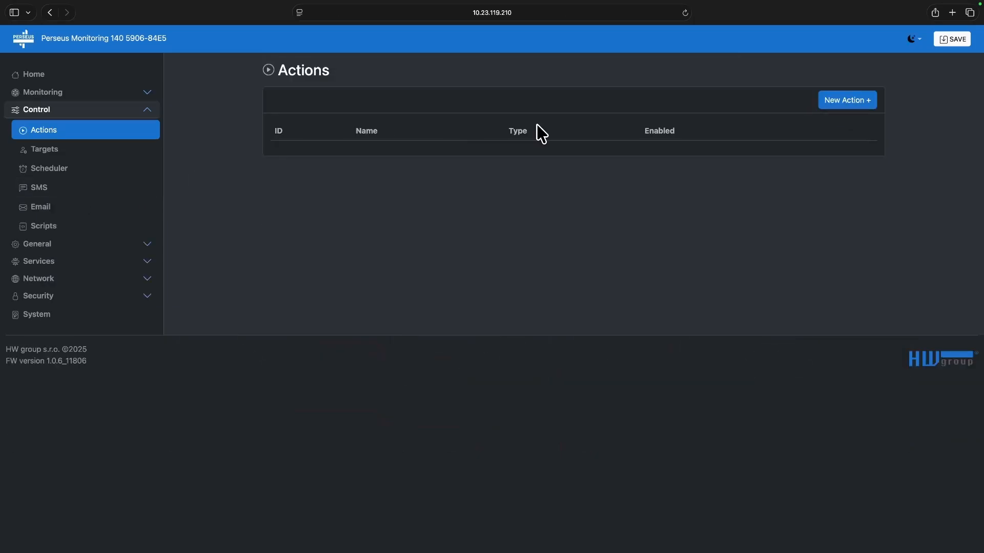
pyautogui.click(861, 112)
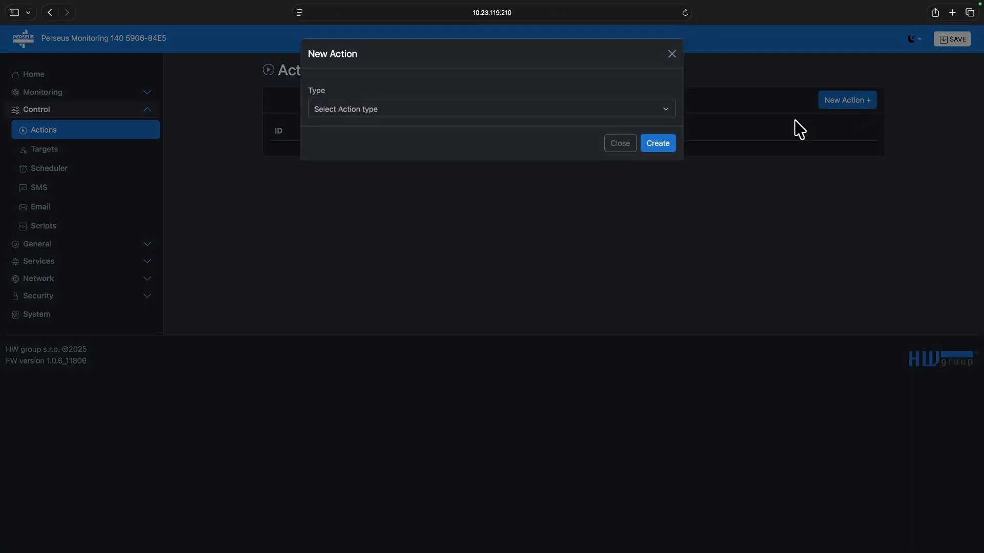
pyautogui.click(587, 108)
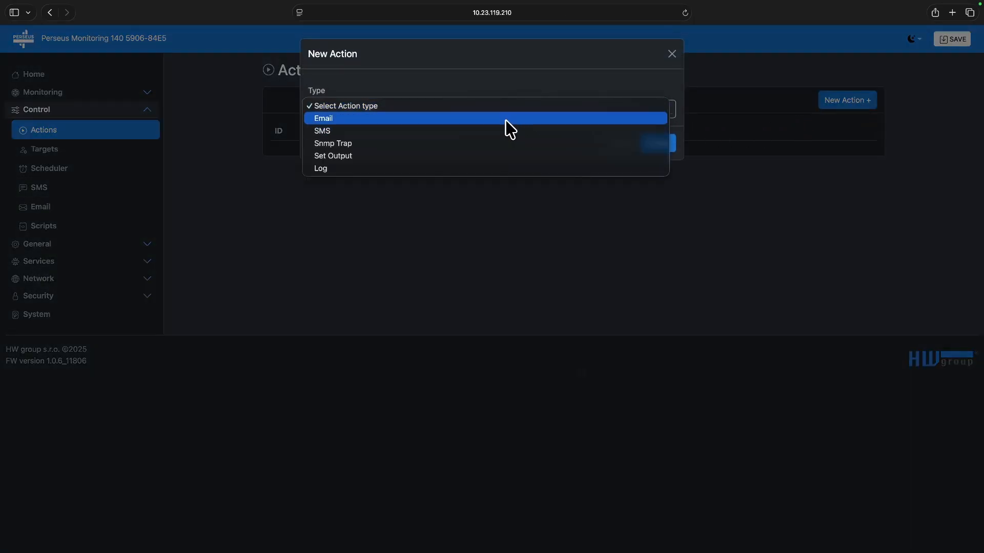
pyautogui.click(505, 120)
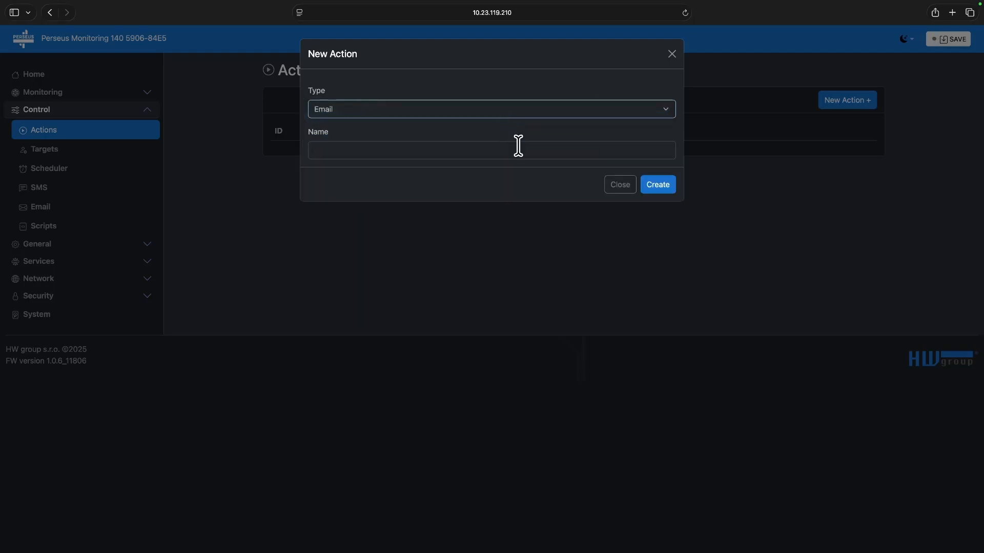
pyautogui.click(514, 153)
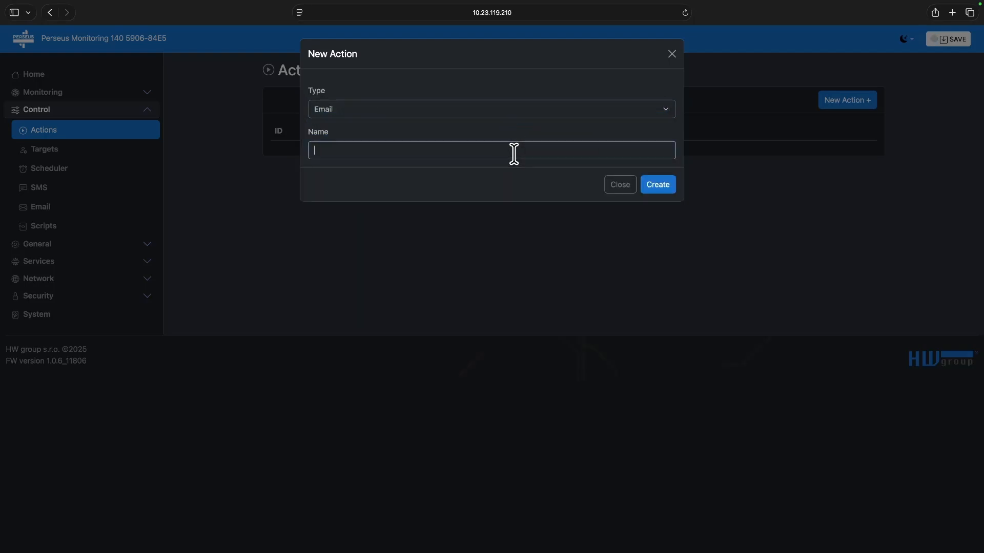
pyautogui.write('Email alert scheduler')
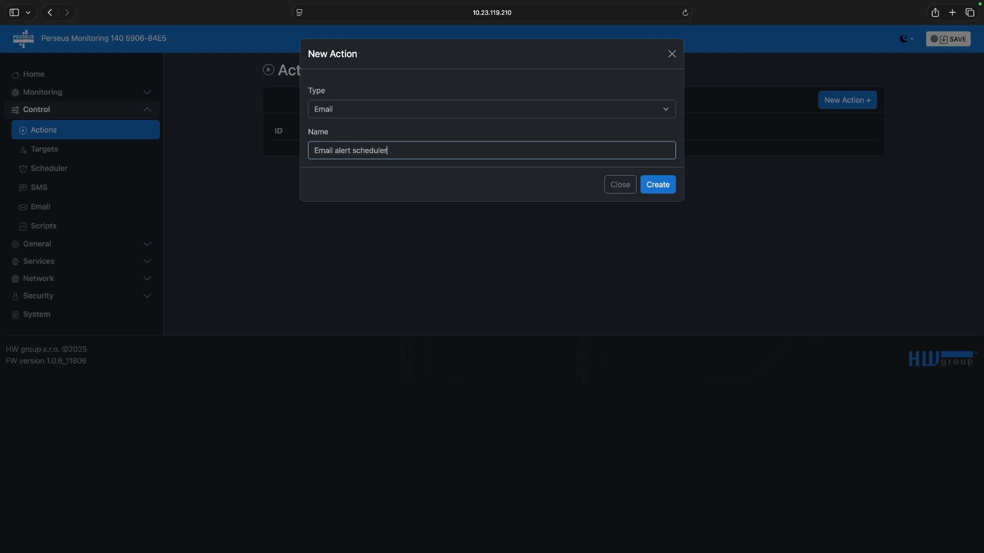
pyautogui.click(654, 190)
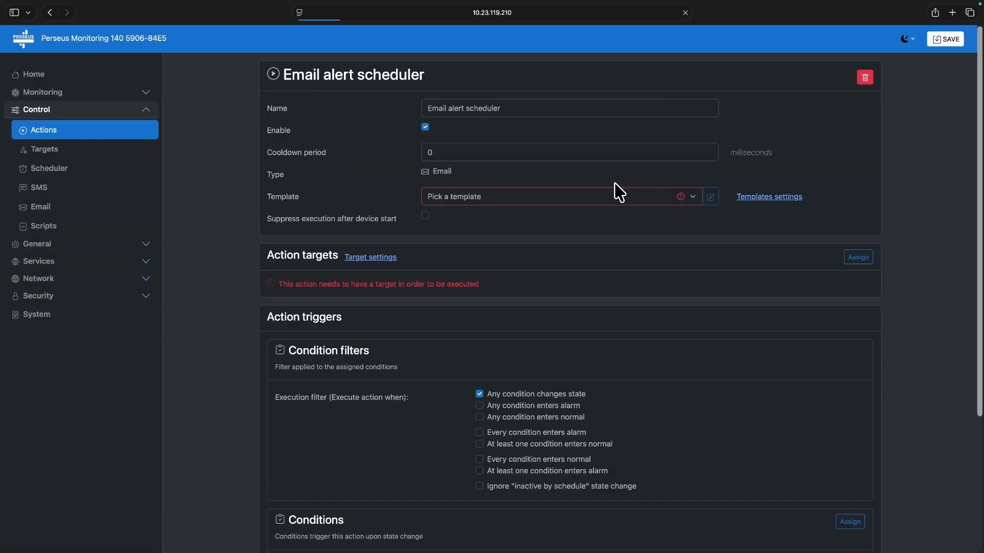
# - Set the action's template to Email Template 1 and assign the listed e-mail contact as its target
pyautogui.click(527, 201)
pyautogui.click(527, 203)
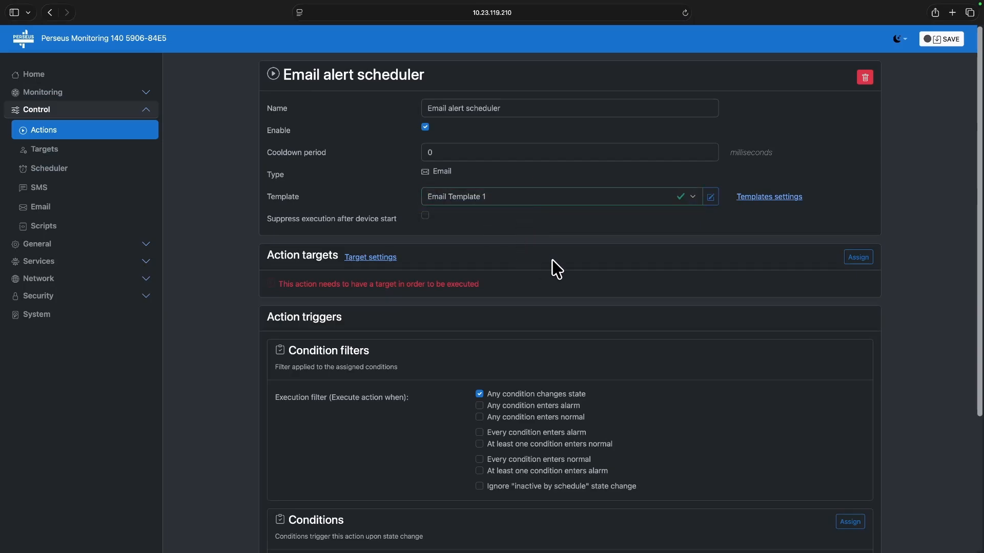
pyautogui.click(857, 257)
pyautogui.click(668, 97)
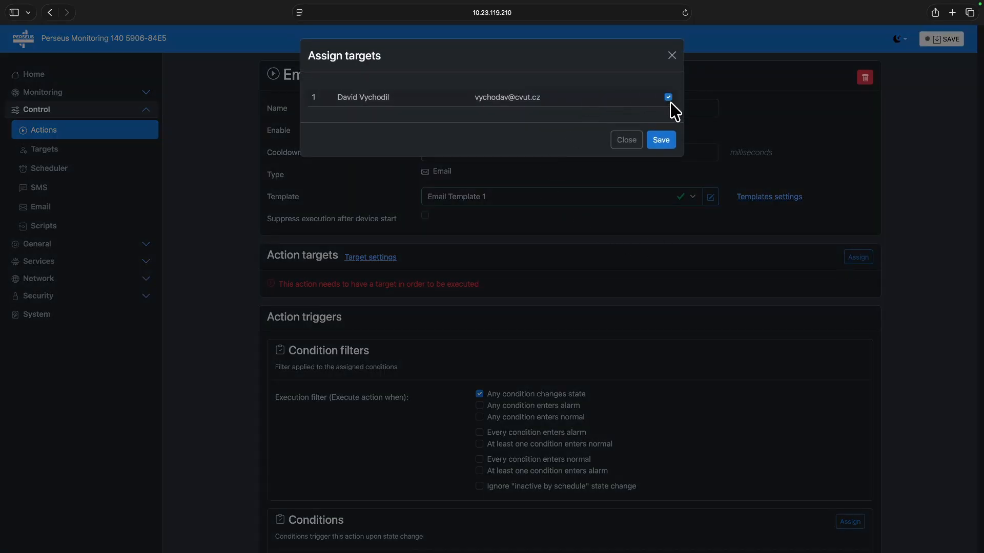
pyautogui.click(664, 148)
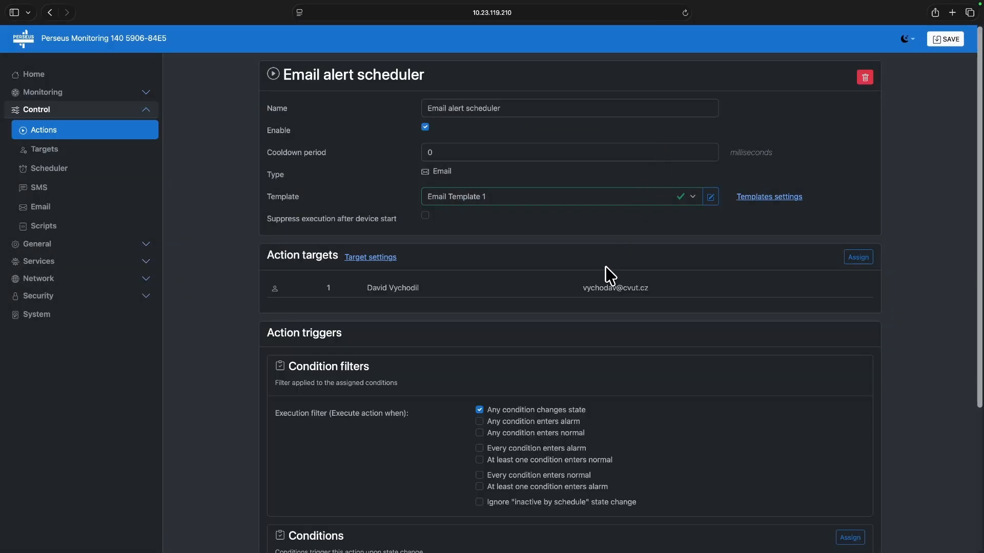
# - Enable the condition filter Ignore "inactive by schedule" state change for the action, and save the settings
pyautogui.scroll(-3, 589, 281)
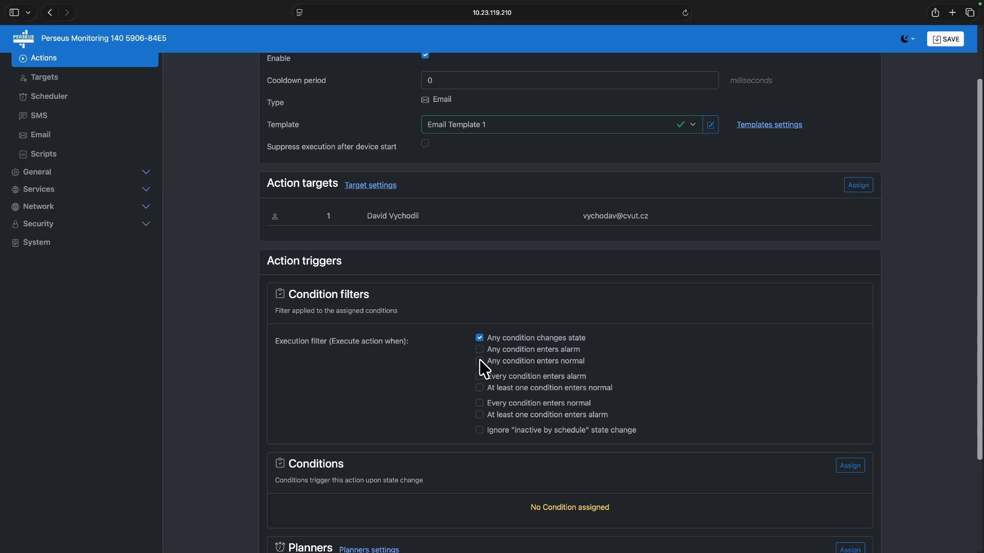
pyautogui.click(479, 431)
pyautogui.scroll(-1, 540, 301)
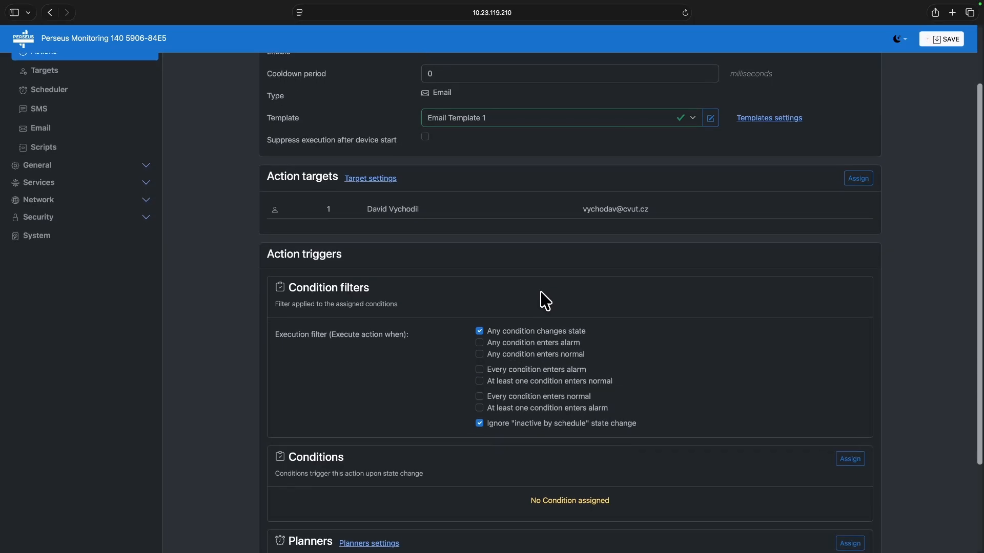
pyautogui.click(942, 40)
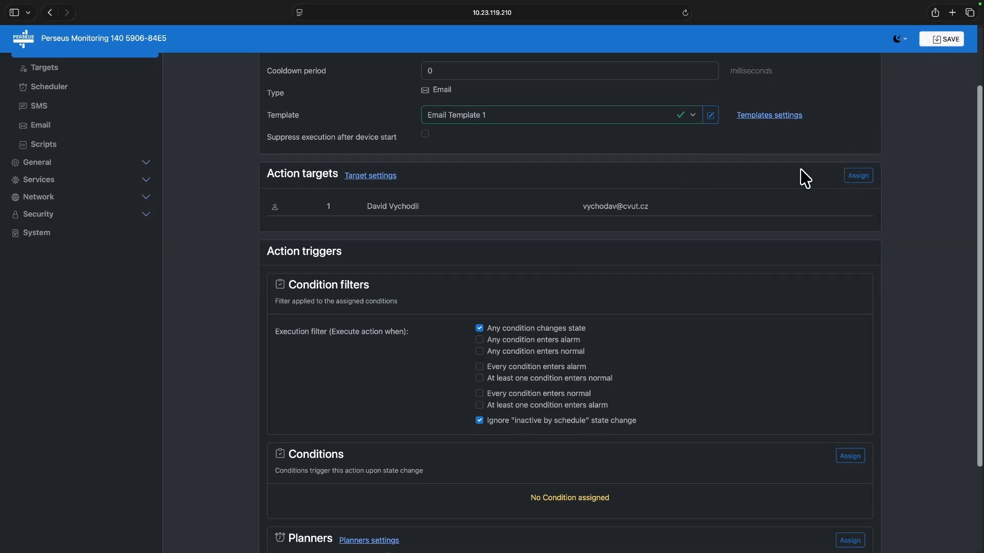
# - Assign Temperature condition with scheduler as a trigger condition of the Email alert scheduler action, and save the assignment
pyautogui.scroll(-5, 663, 235)
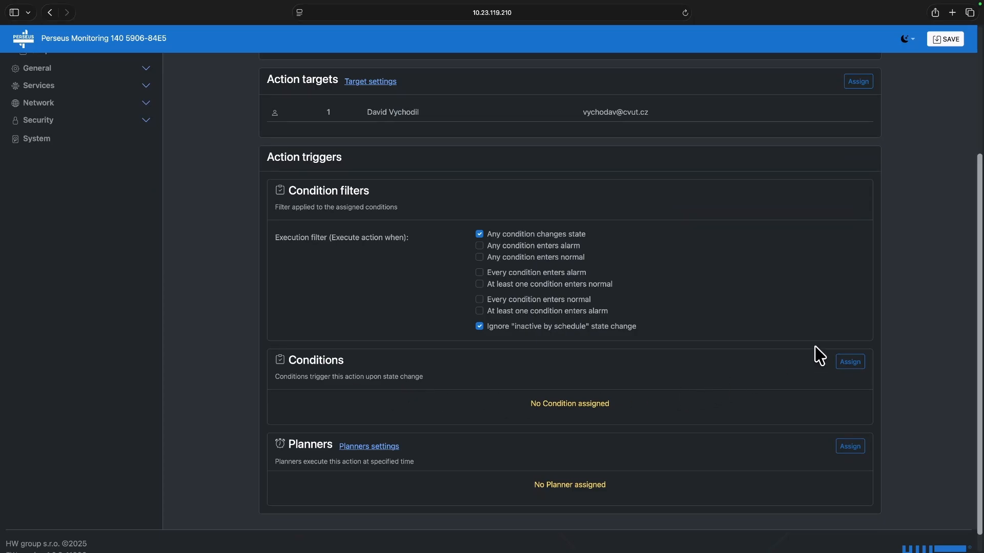
pyautogui.click(847, 364)
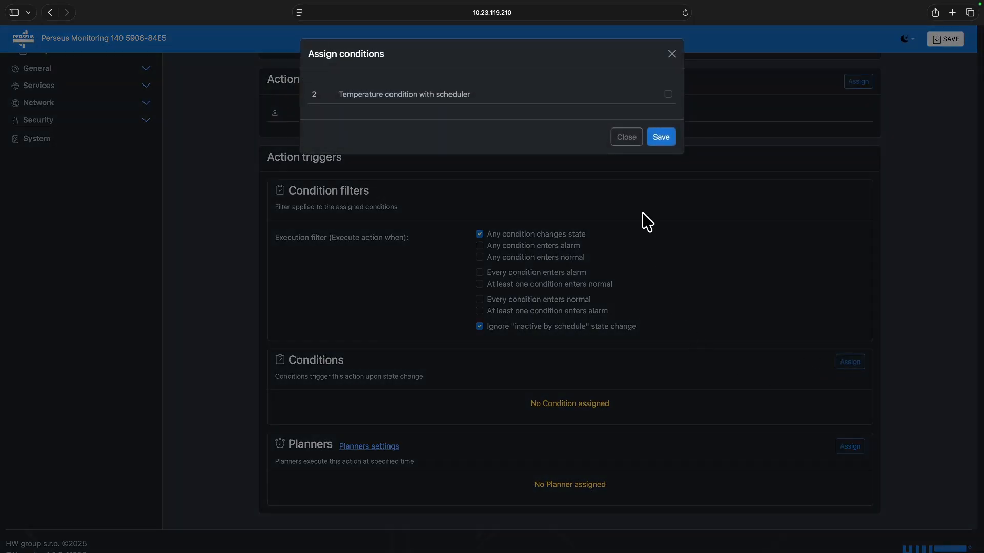
pyautogui.click(668, 94)
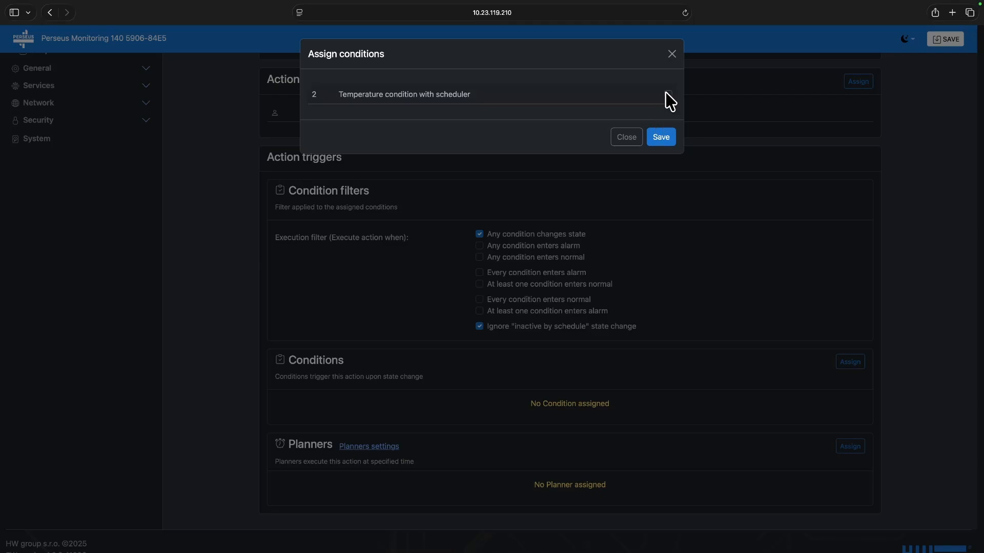
pyautogui.click(666, 137)
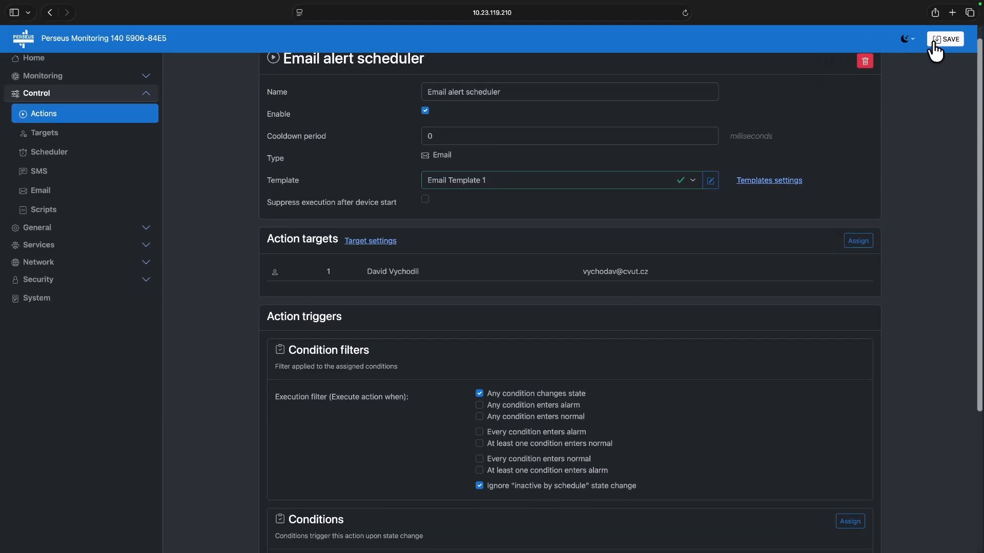
pyautogui.scroll(-2, 789, 165)
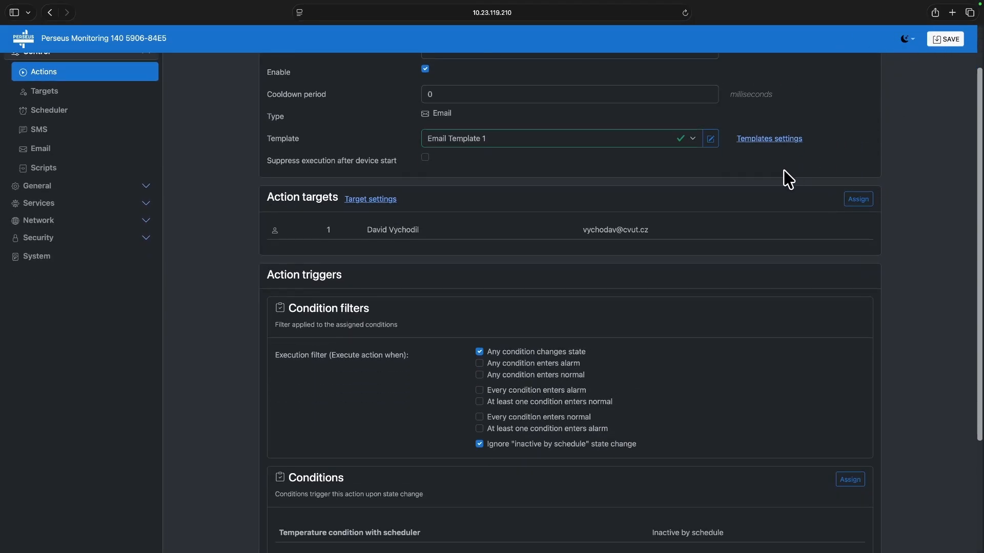
pyautogui.scroll(1, 766, 173)
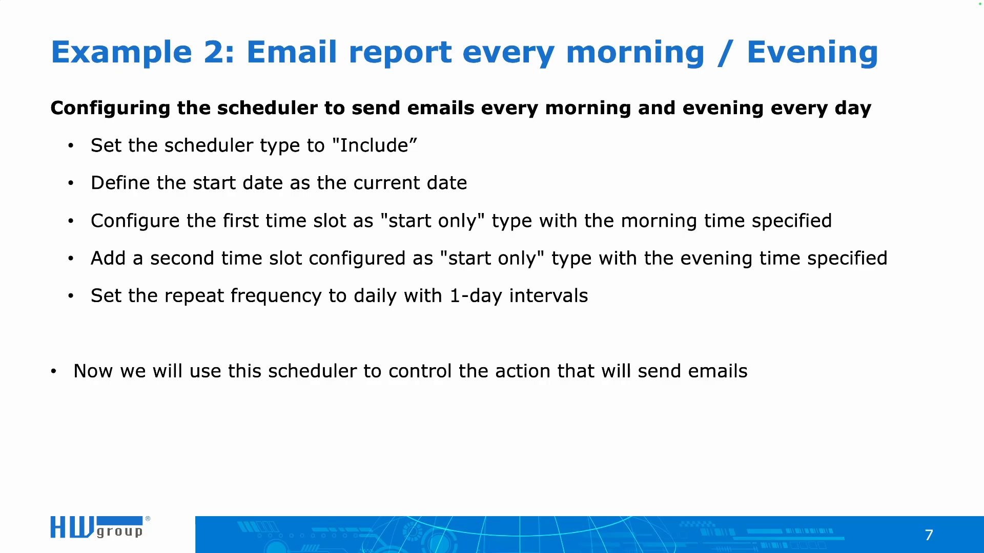
# - Switch from the slides back to the Perseus web interface and add a new schedule named "Email reporting scheduler"
pyautogui.hotkey('ctrl', 'Right')
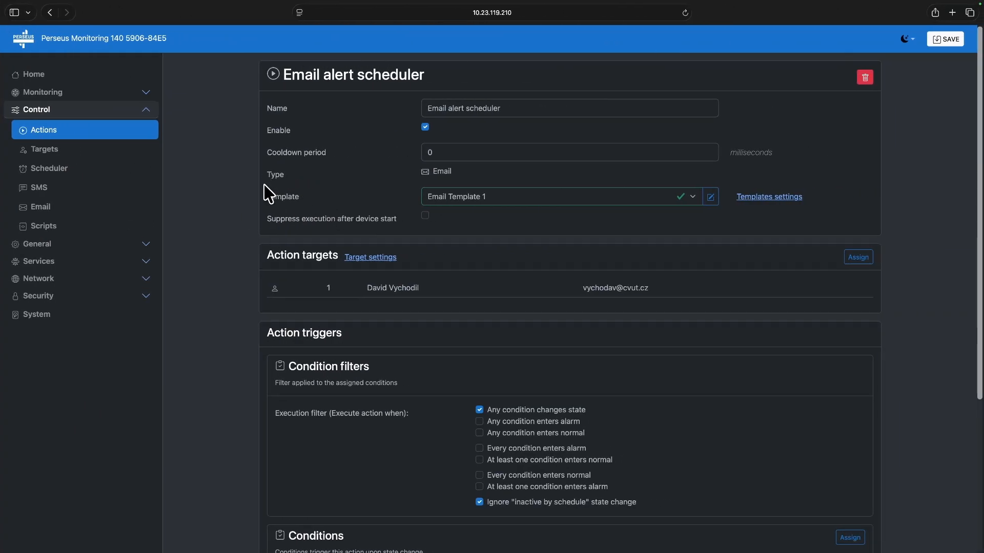
pyautogui.click(89, 169)
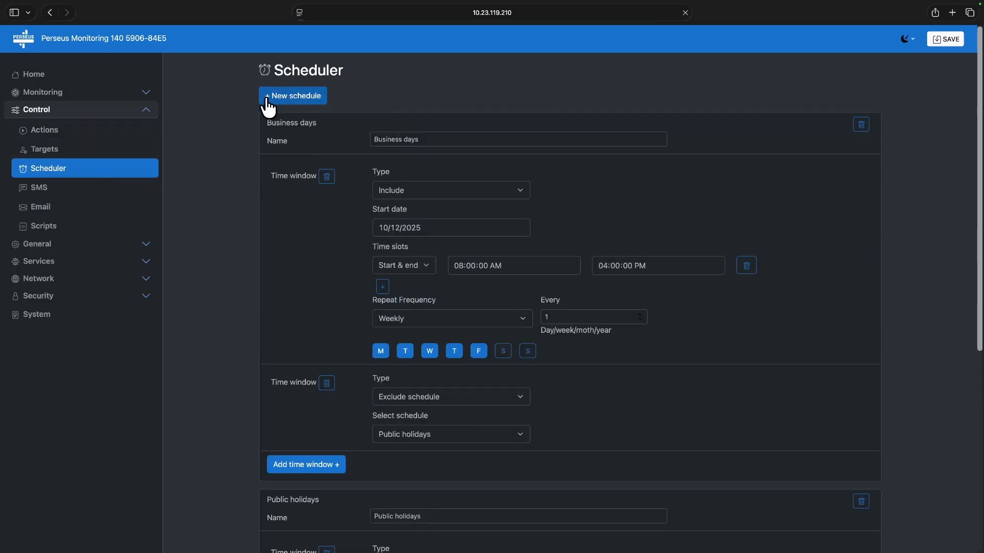
pyautogui.scroll(-15, 418, 136)
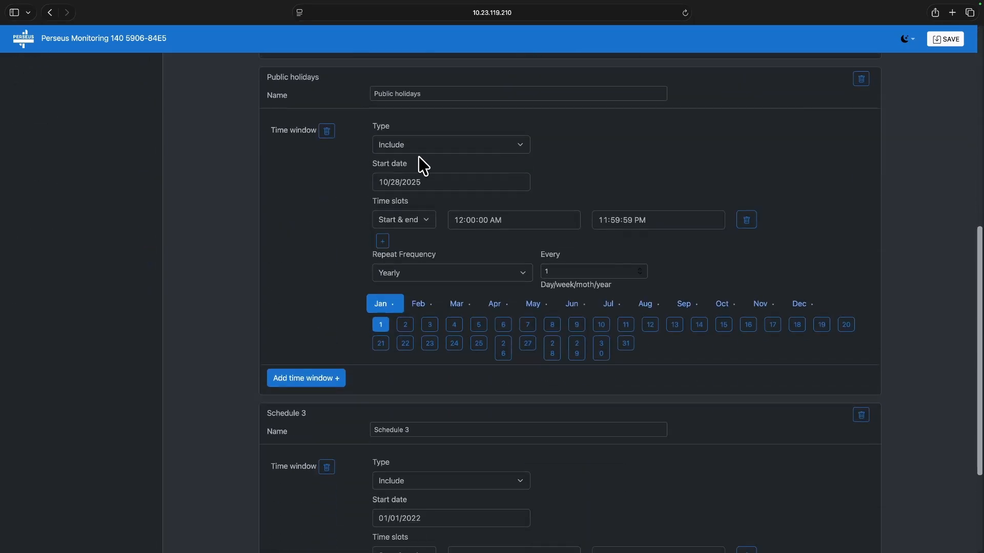
pyautogui.moveTo(423, 266); pyautogui.dragTo(364, 272)
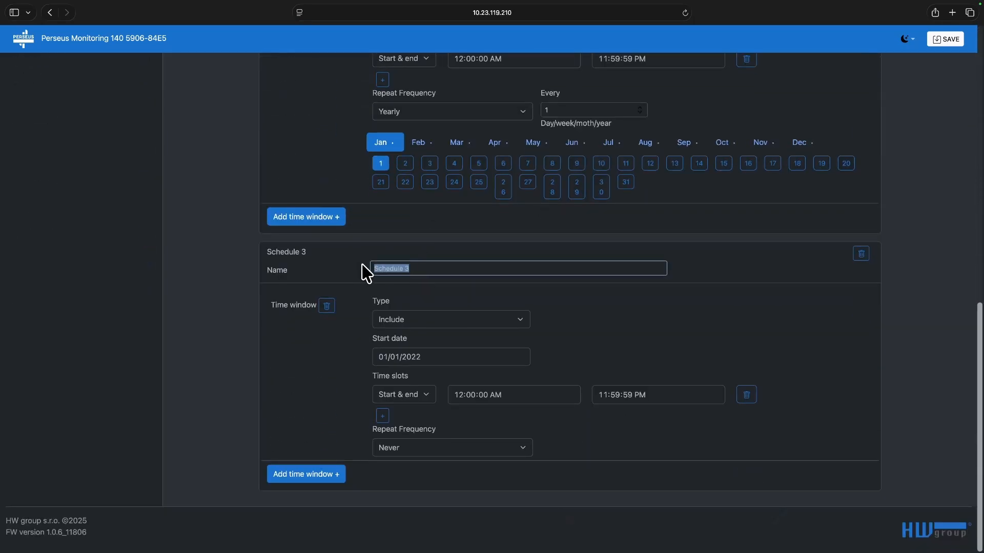
pyautogui.write('Email reporting s')
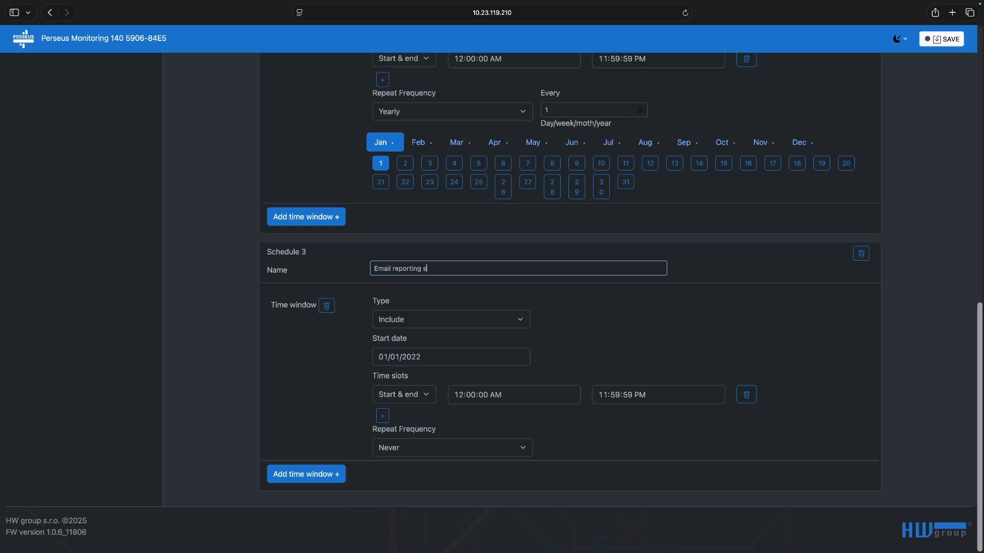
pyautogui.write('cheduler')
pyautogui.click(333, 271)
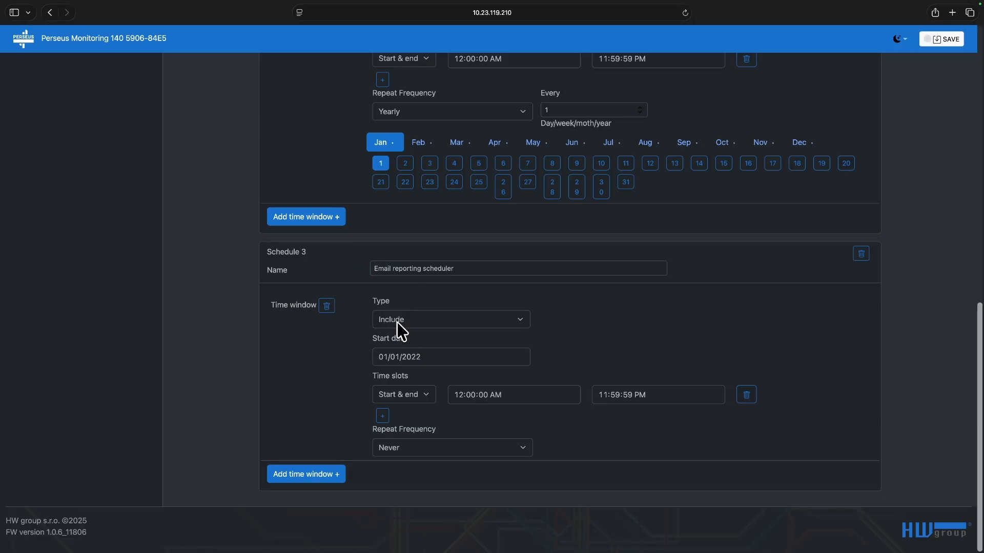
# - Set the Email reporting scheduler's start date to 10/12/2025 and its time slot type to Only start
pyautogui.click(377, 357)
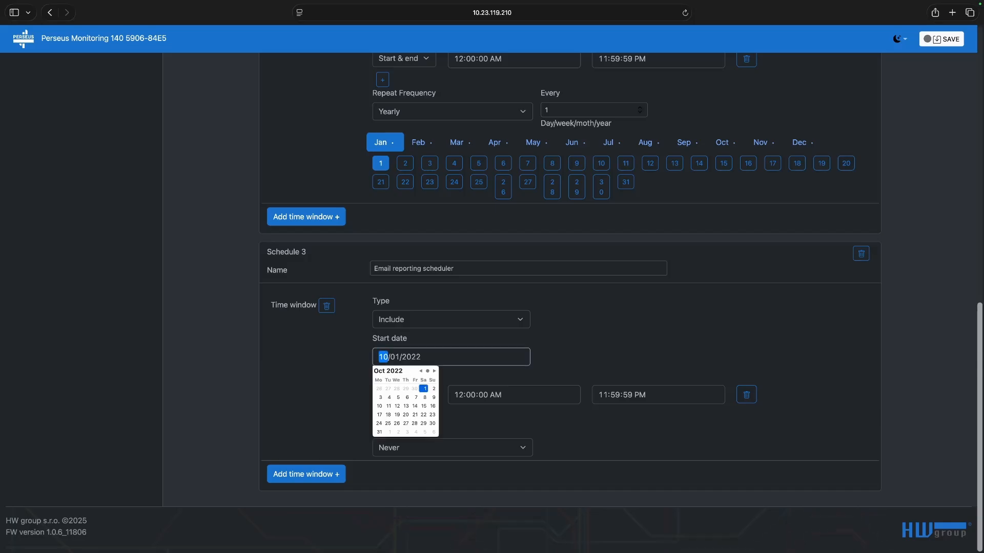
pyautogui.press('Right')
pyautogui.write('12')
pyautogui.press('Right')
pyautogui.write('025')
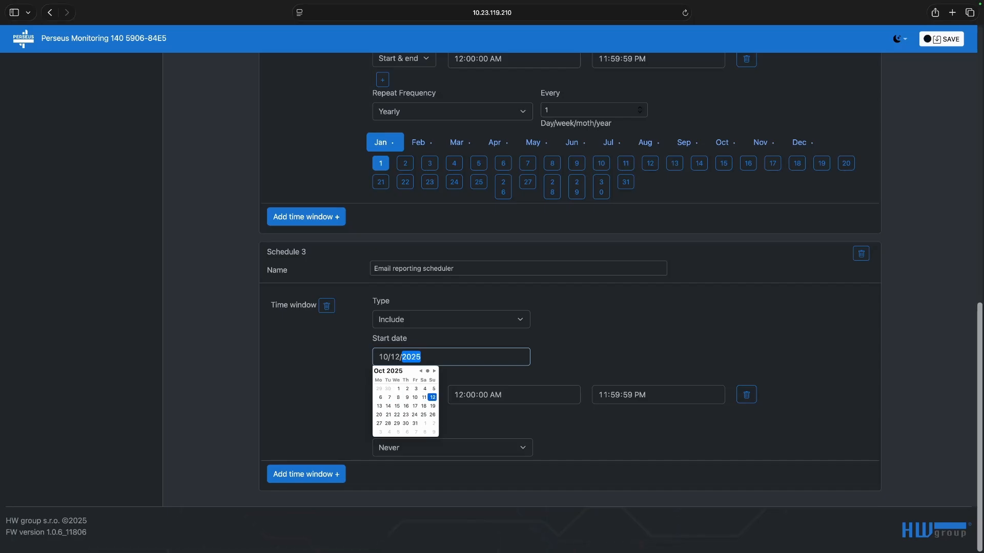
pyautogui.click(338, 369)
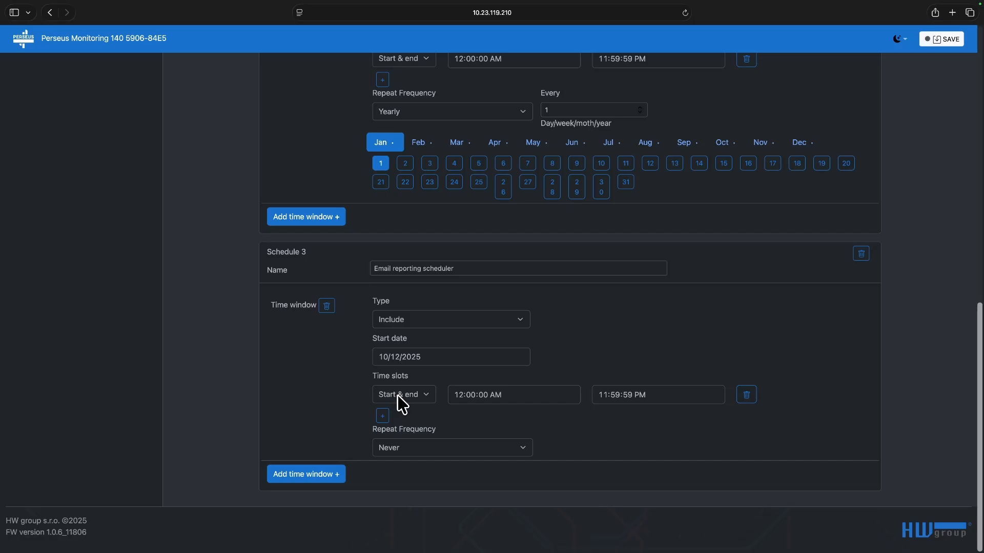
pyautogui.click(402, 398)
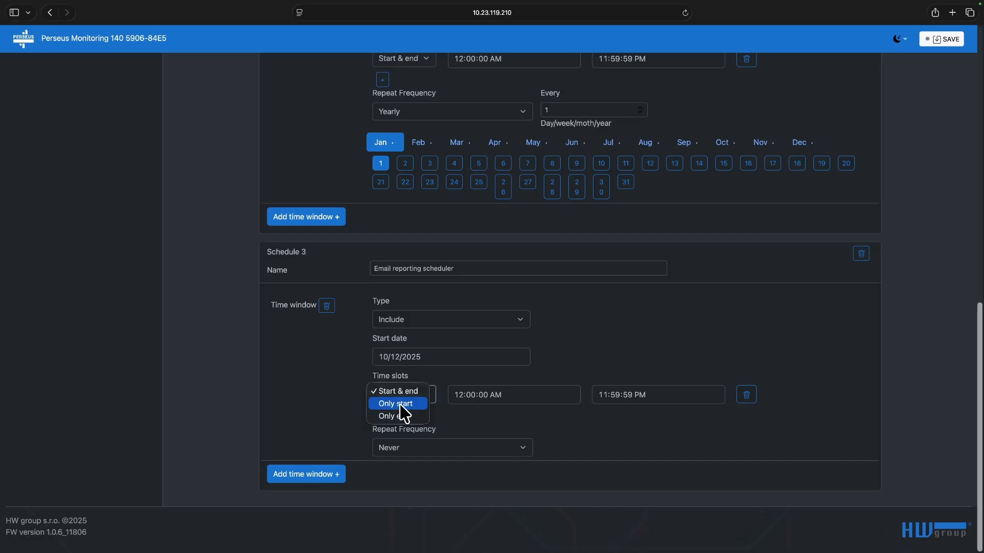
pyautogui.click(404, 405)
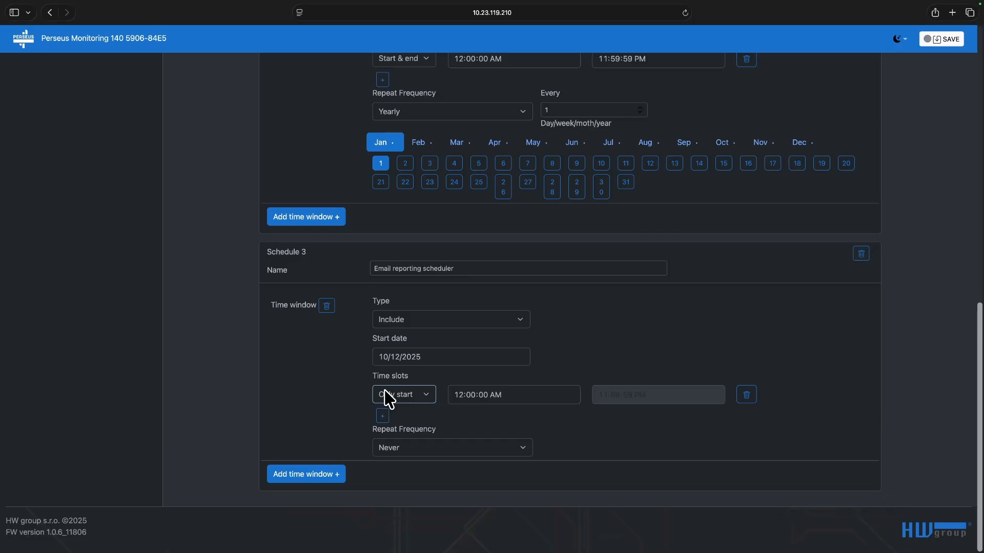
# - Set the Email reporting scheduler's first time slot to start at 08:00:00 AM and add a second time slot
pyautogui.click(458, 398)
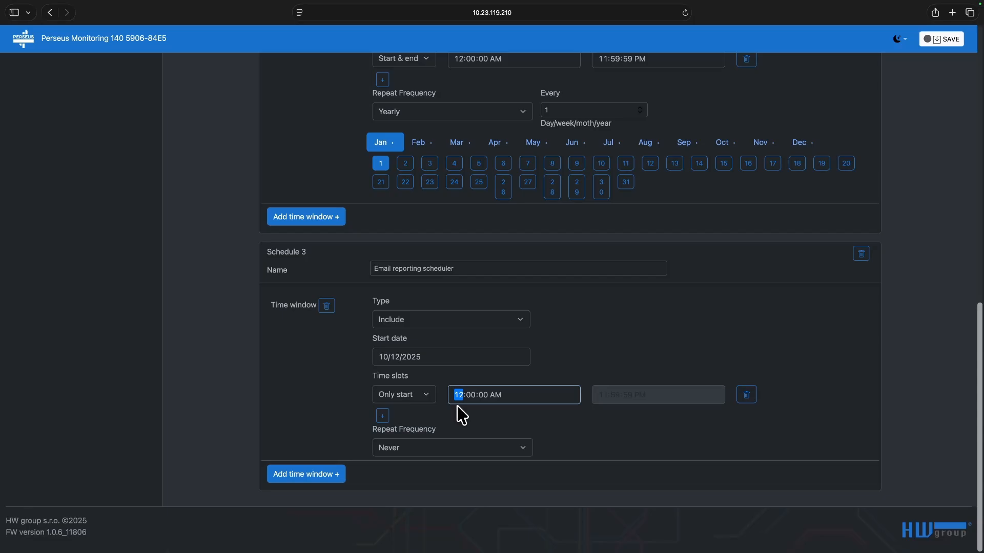
pyautogui.write('08')
pyautogui.click(594, 361)
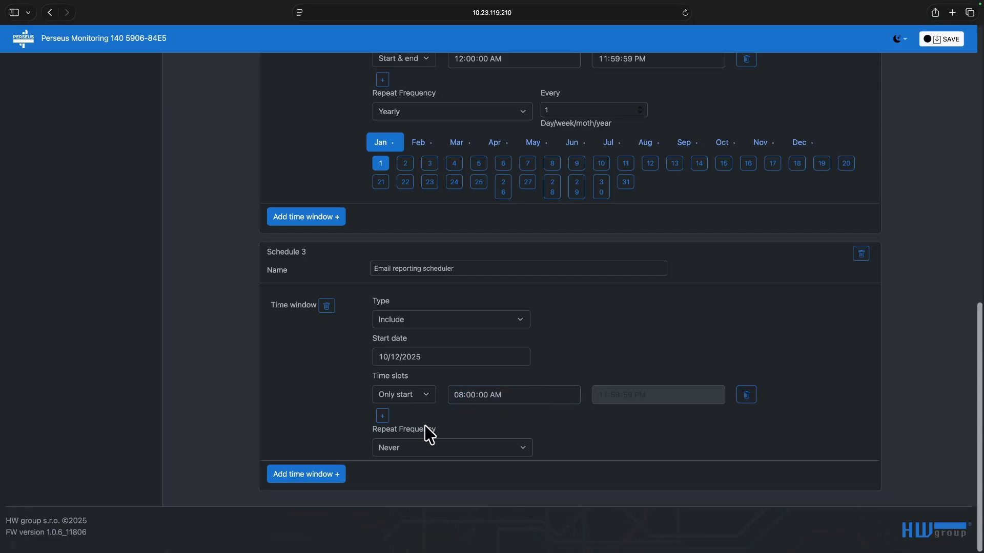
pyautogui.click(386, 419)
pyautogui.scroll(-1, 386, 422)
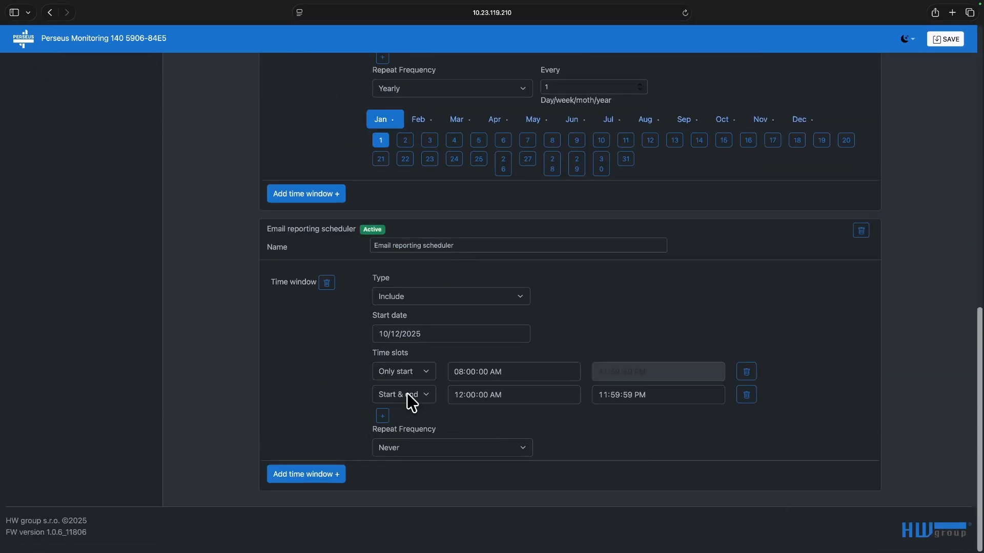
# - Set the second time slot to Only start at 08:00:00 PM and choose the repeat frequency of the Email reporting scheduler
pyautogui.click(405, 399)
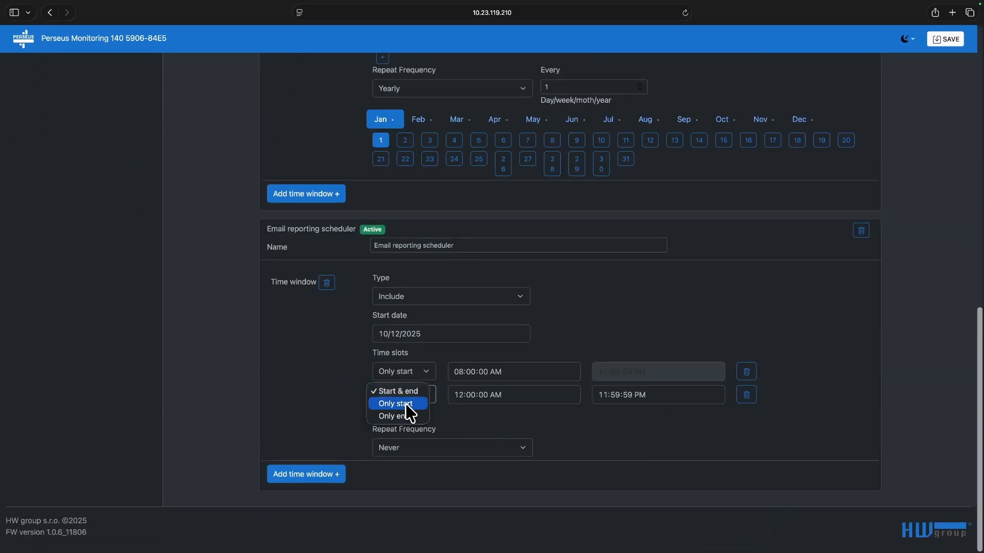
pyautogui.click(404, 404)
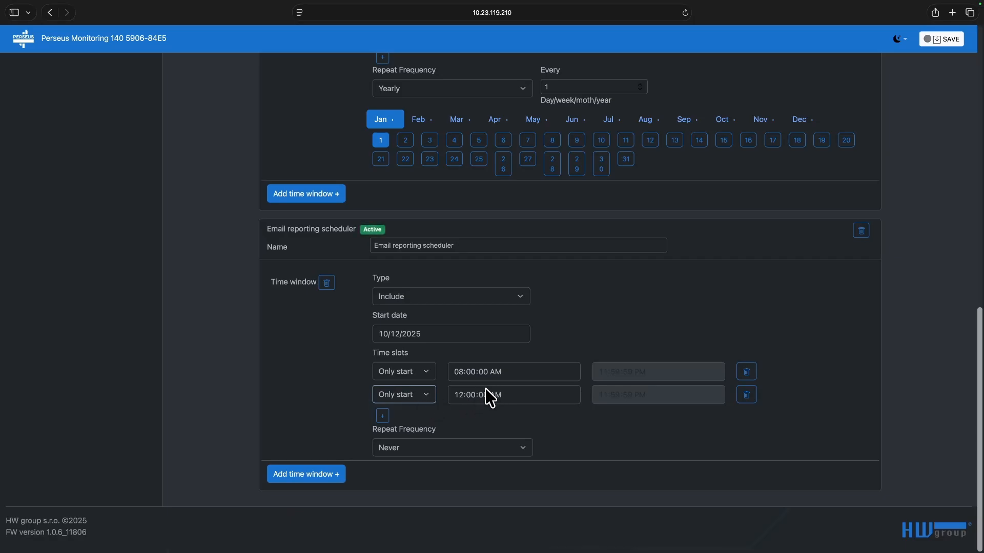
pyautogui.click(459, 395)
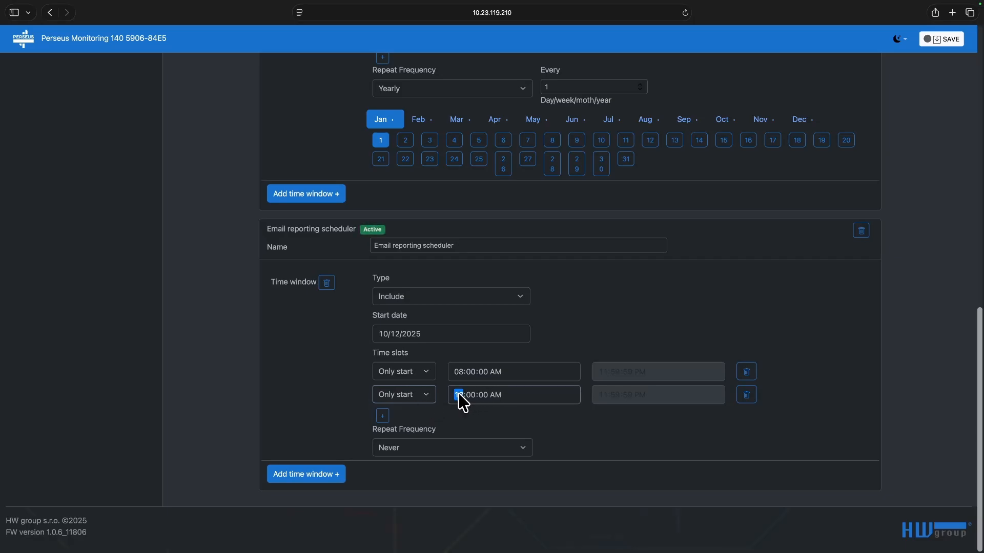
pyautogui.write('1')
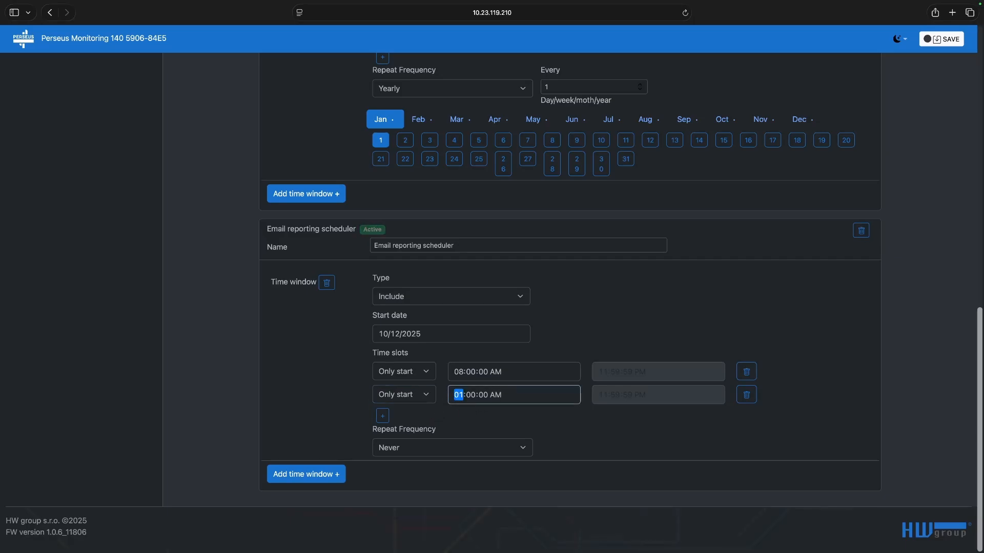
pyautogui.press('Tab')
pyautogui.press('Tab')
pyautogui.press('Tab')
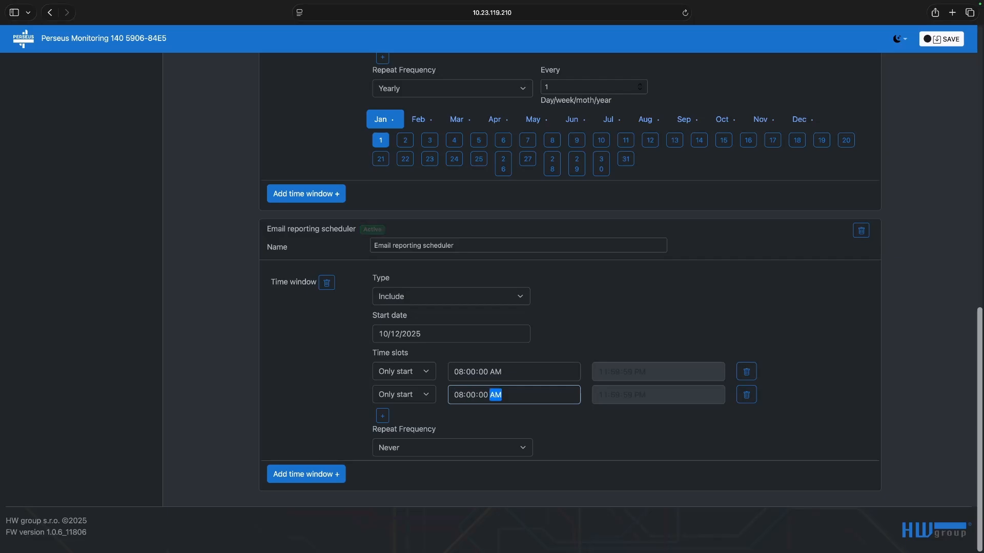
pyautogui.write('p')
pyautogui.click(338, 406)
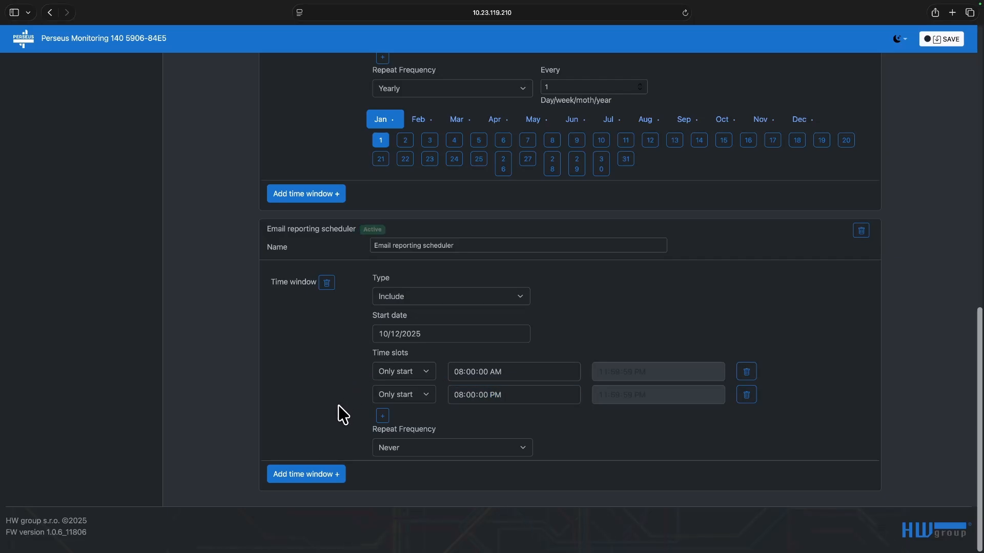
pyautogui.click(393, 454)
pyautogui.click(405, 457)
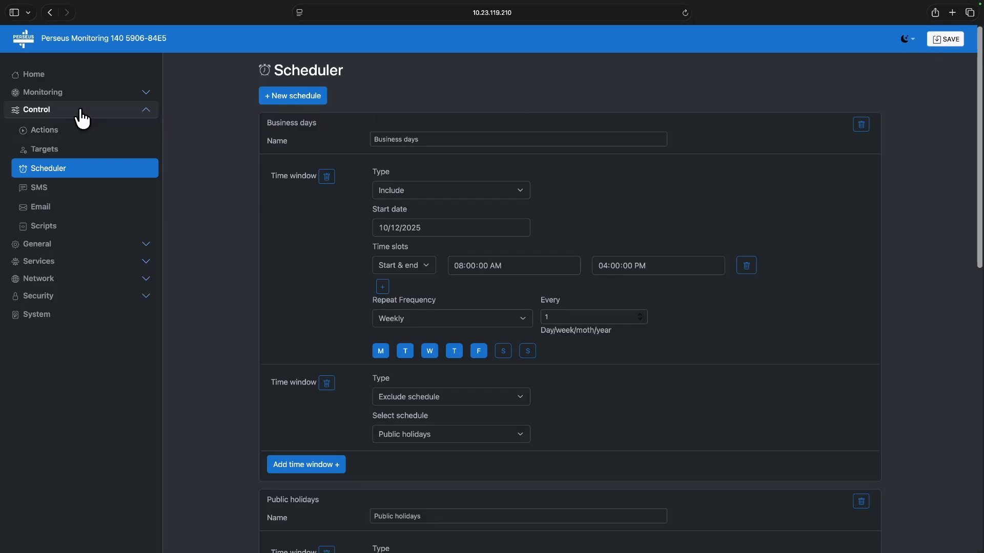
# - Create a new action of type Email named "Email reporting"
pyautogui.click(72, 135)
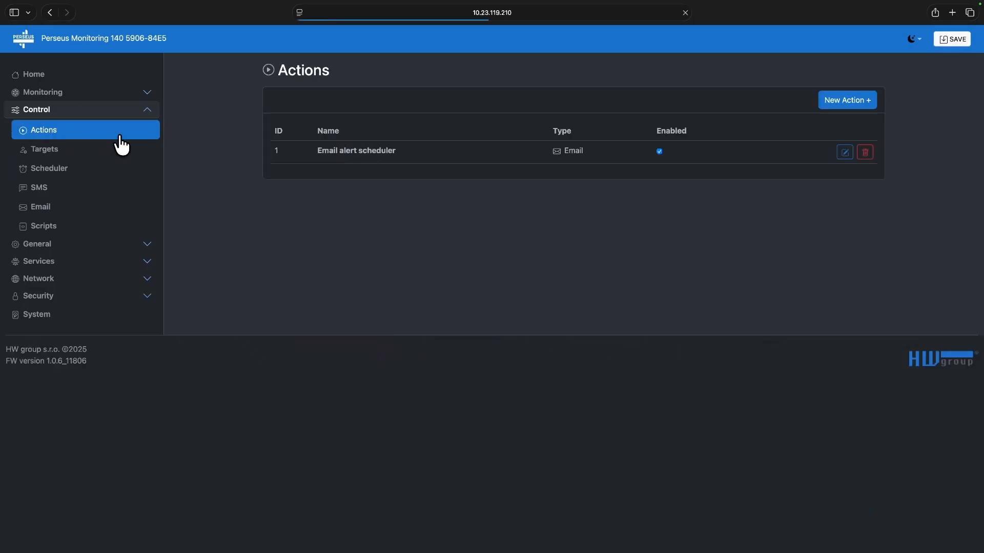
pyautogui.click(834, 112)
pyautogui.click(568, 107)
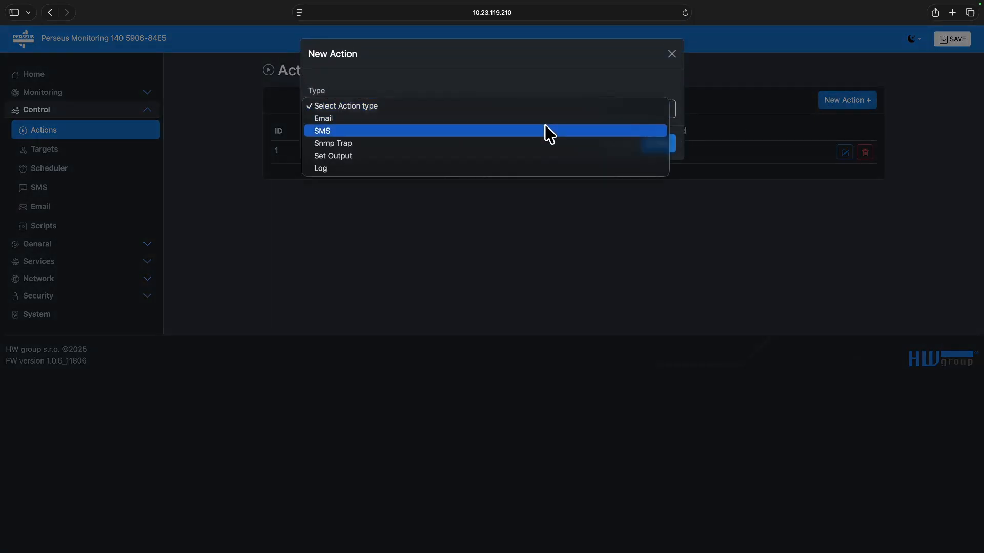
pyautogui.click(545, 116)
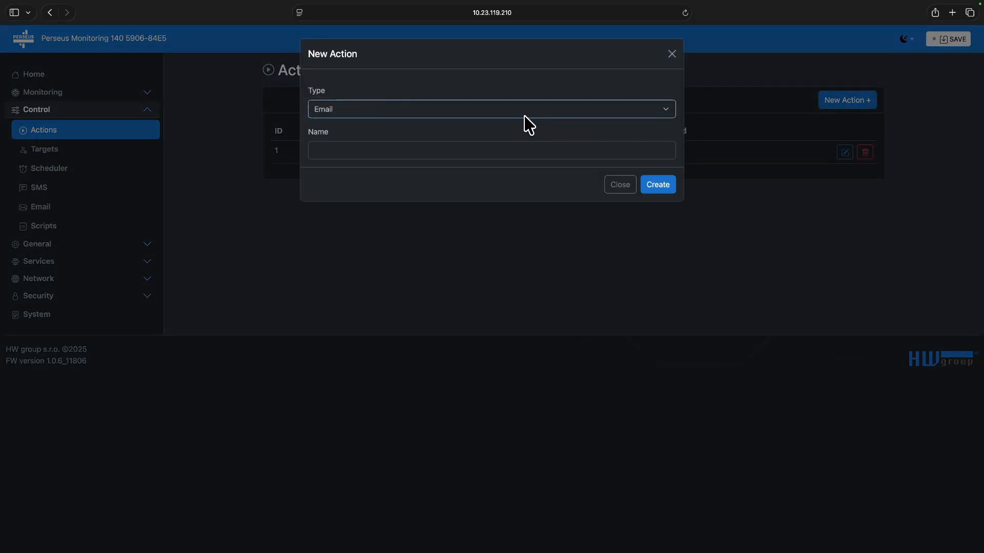
pyautogui.click(432, 148)
pyautogui.write('E')
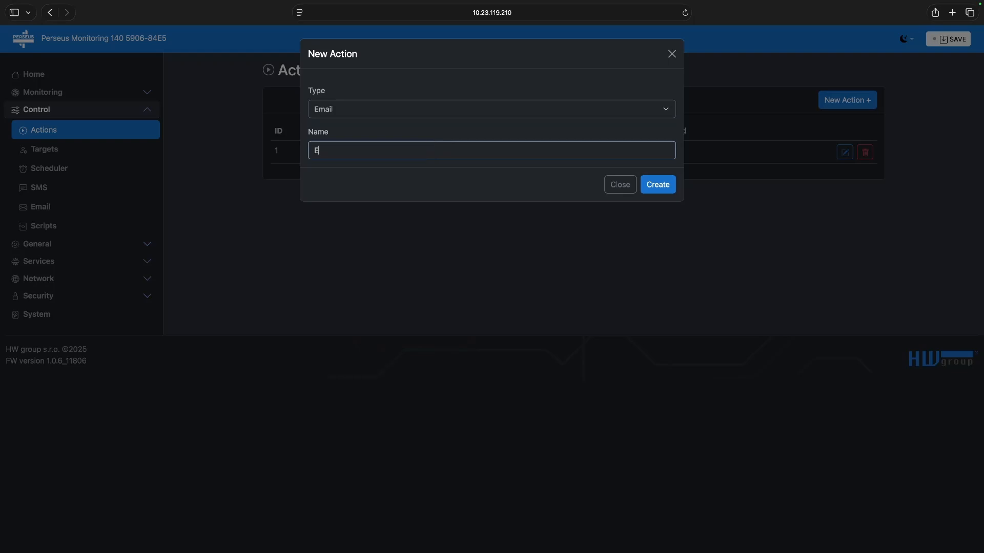
pyautogui.write('mail reporting')
pyautogui.click(440, 130)
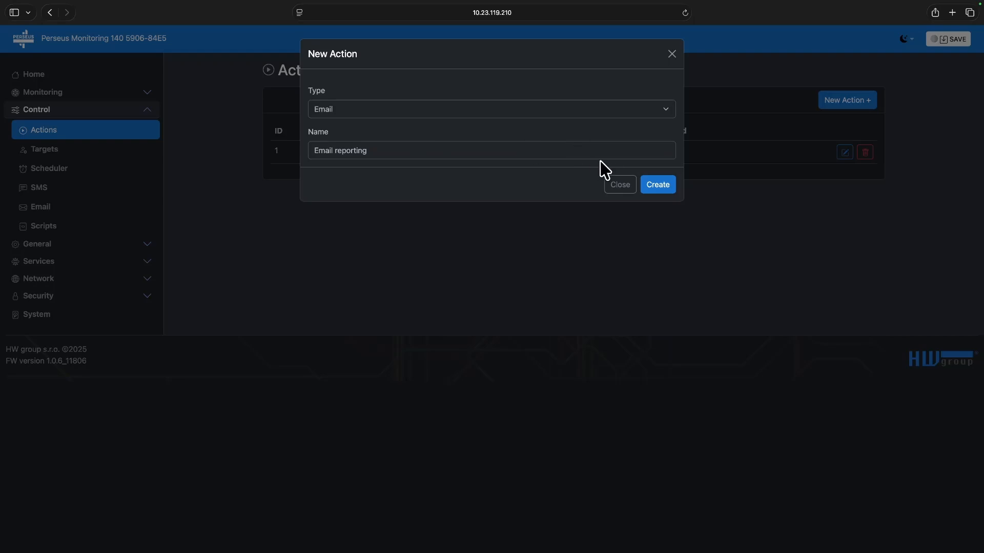
pyautogui.click(652, 190)
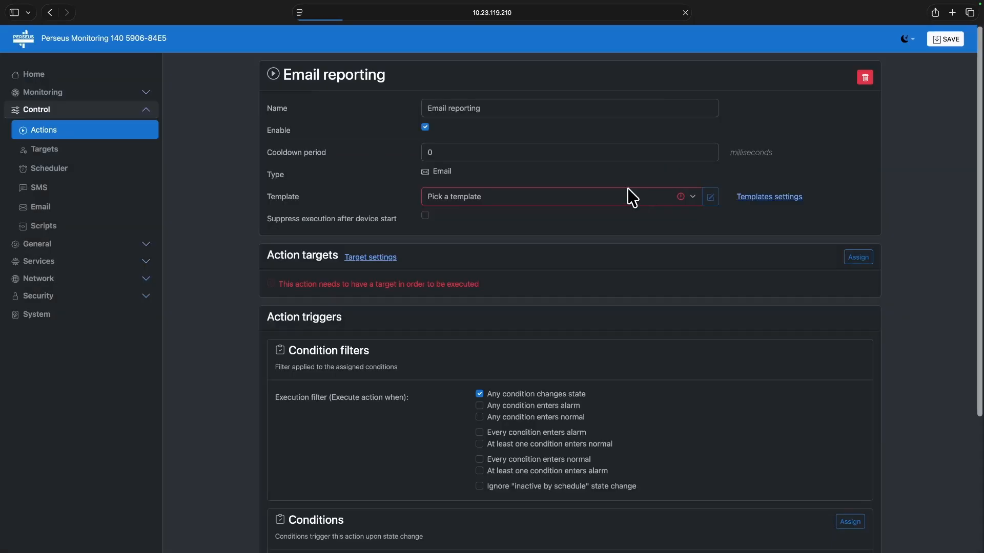
# - Use Email Template 1 for the Email reporting action and assign the listed e-mail contact as its target
pyautogui.click(559, 196)
pyautogui.click(557, 207)
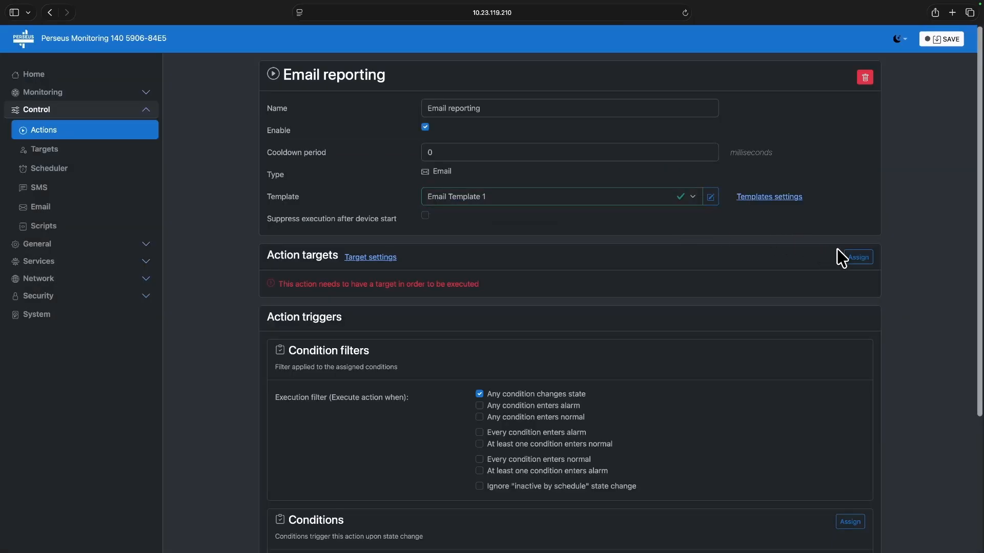
pyautogui.click(853, 257)
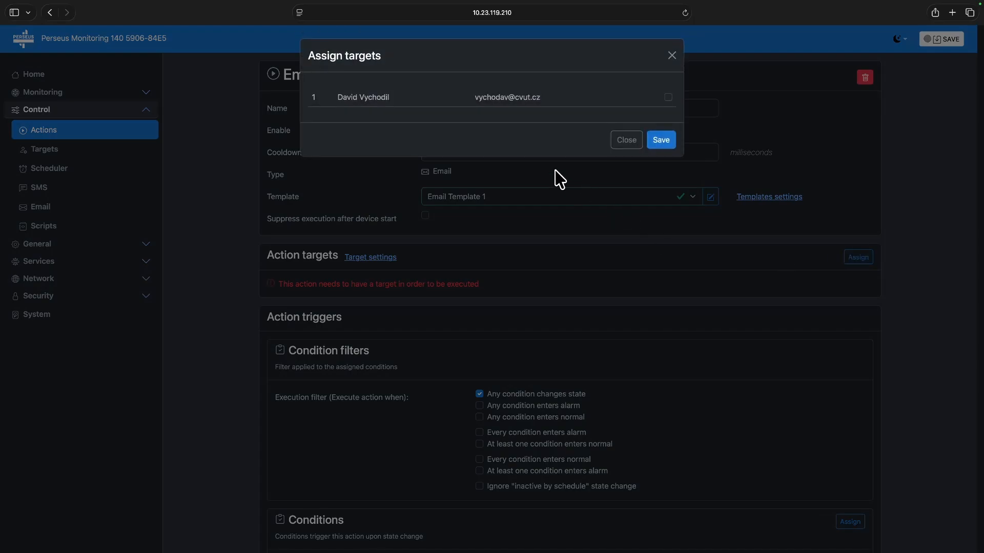
pyautogui.click(669, 97)
pyautogui.click(660, 139)
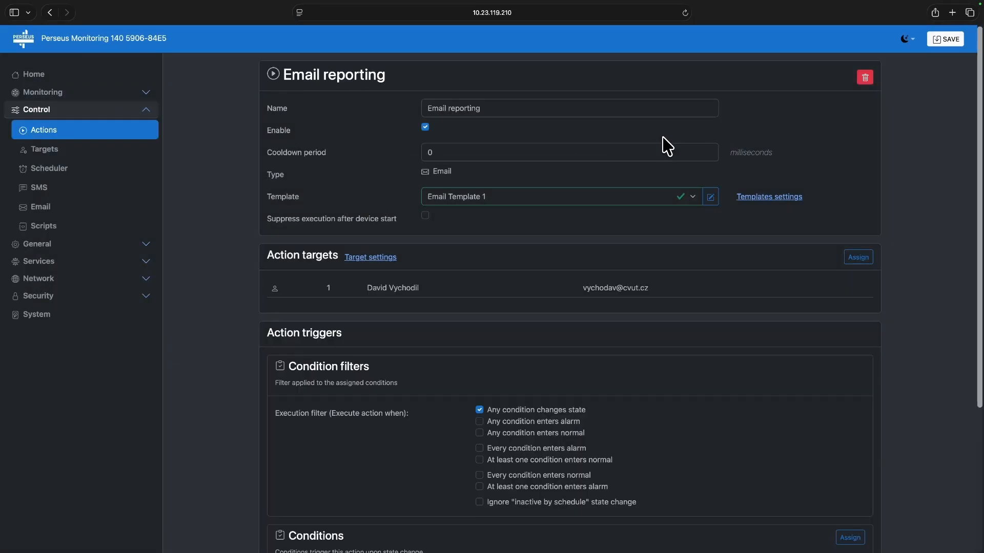
# - Disable the execution filter Any condition changes state for the Email reporting action and save the settings
pyautogui.scroll(-3, 601, 193)
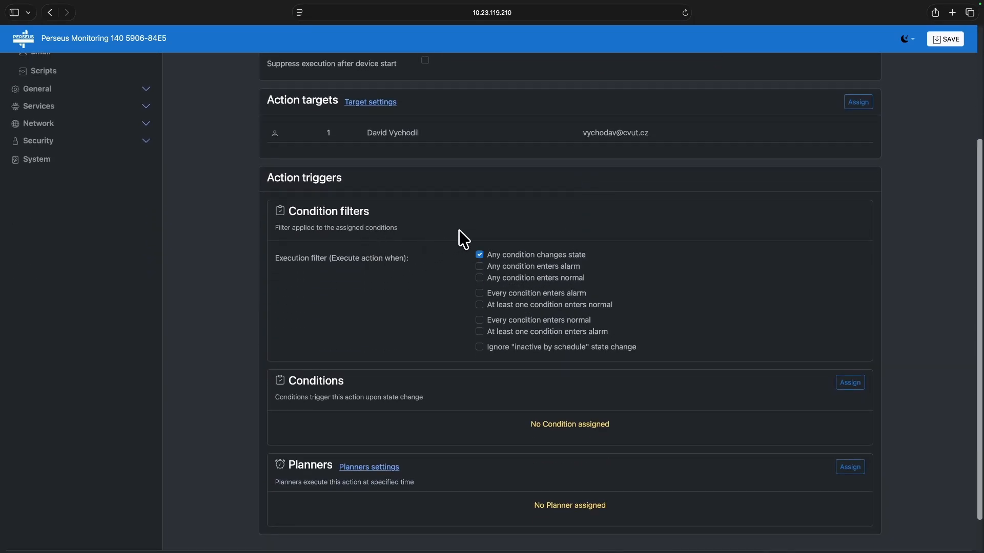
pyautogui.click(479, 256)
pyautogui.scroll(3, 815, 122)
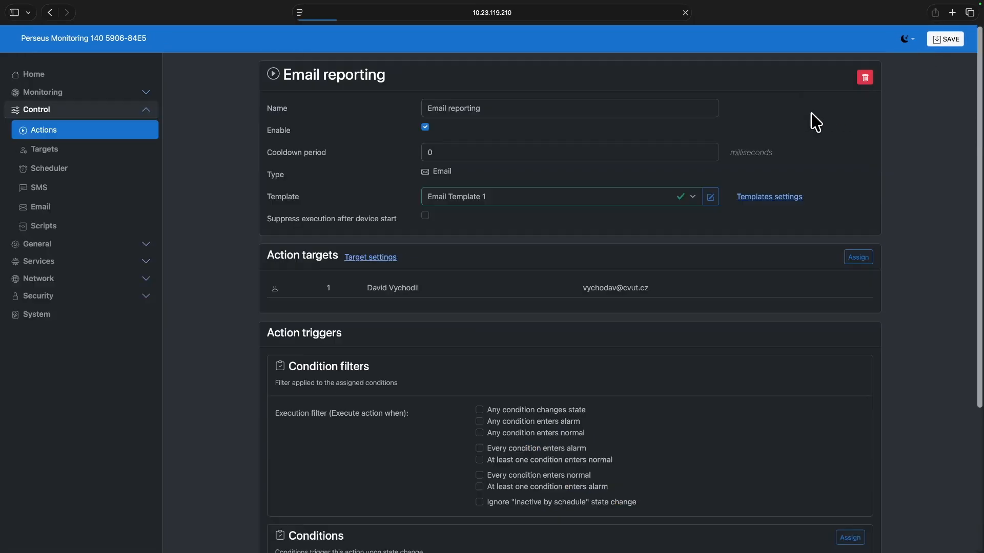
# - Assign Email reporting scheduler as the planner of the Email reporting action and save the settings
pyautogui.scroll(-5, 813, 122)
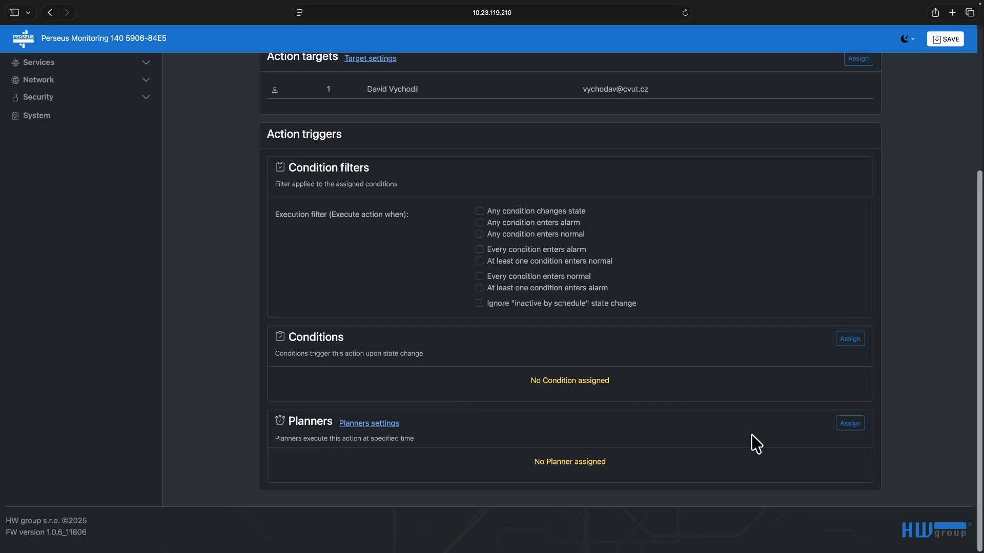
pyautogui.click(849, 423)
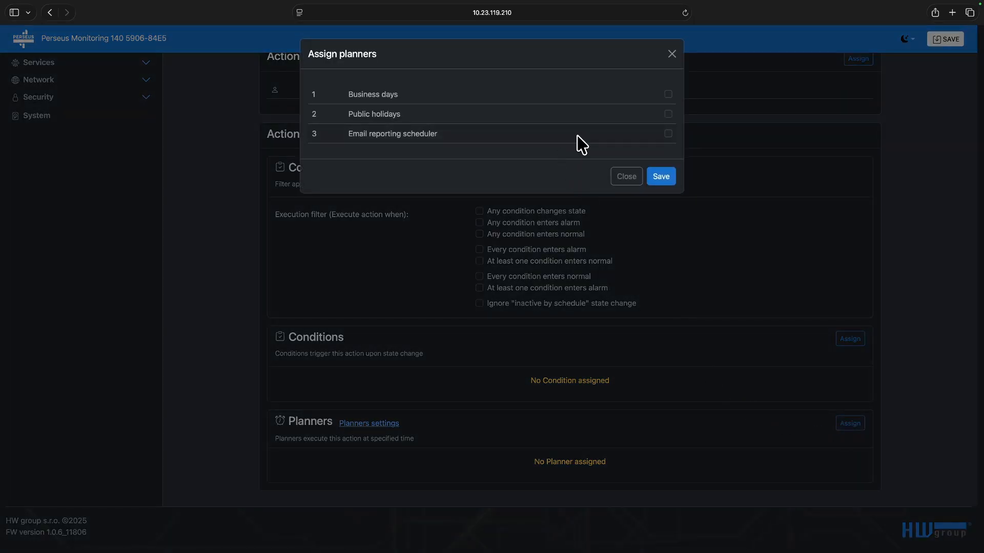
pyautogui.click(668, 134)
pyautogui.click(662, 177)
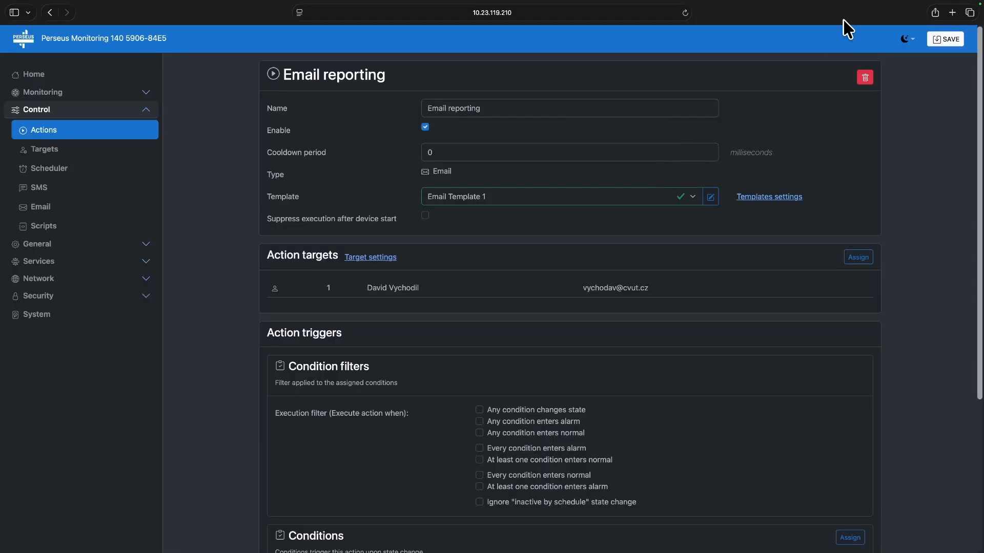
pyautogui.click(941, 39)
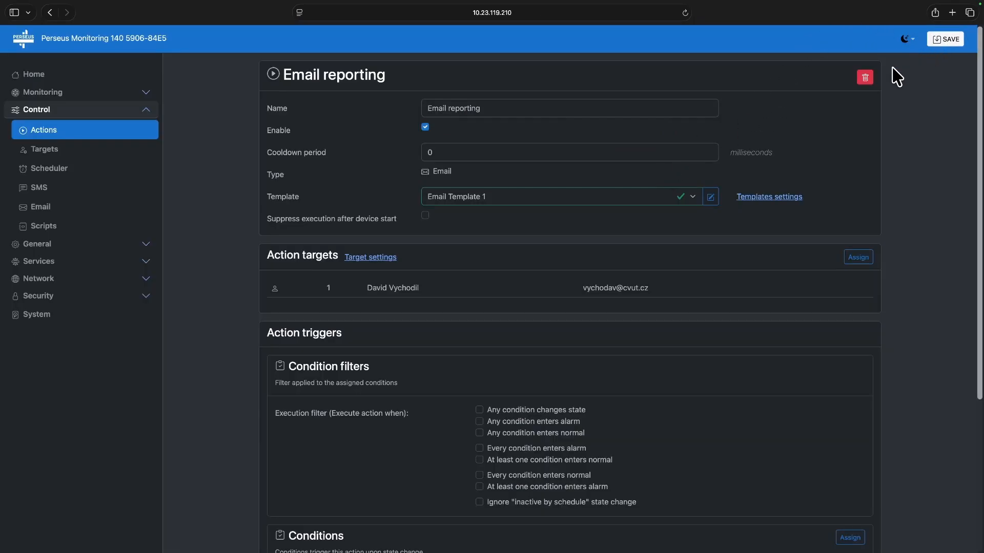